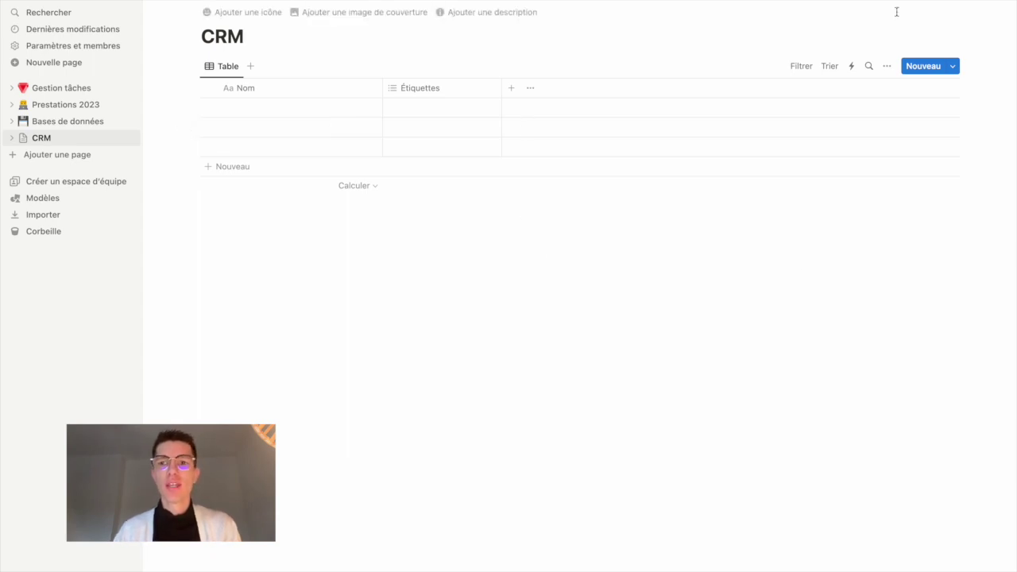
Merge the Base CRM.xlsx file from the 03 - Documents pour vidéos folder into the CRM database
click(999, 5)
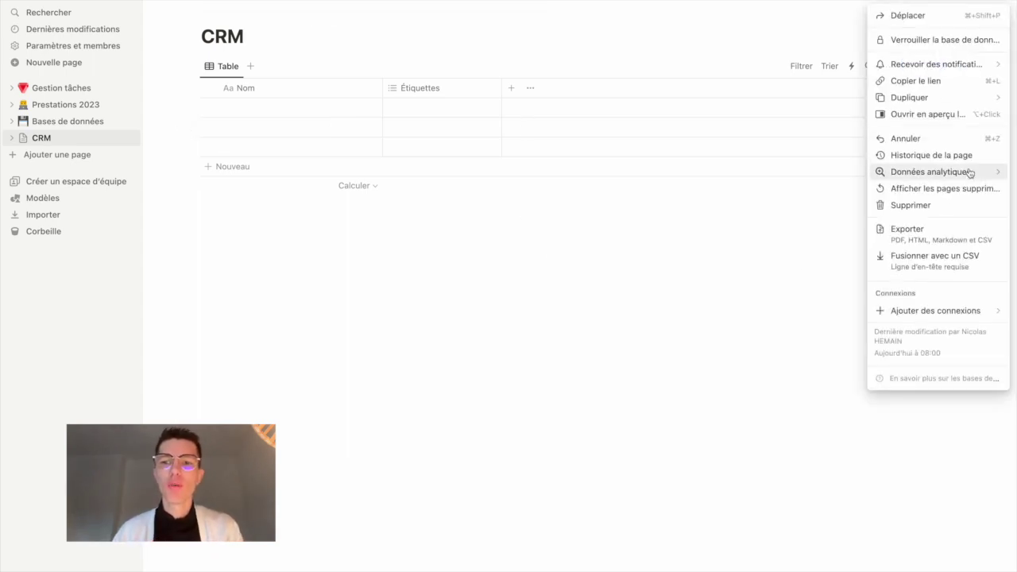
click(934, 263)
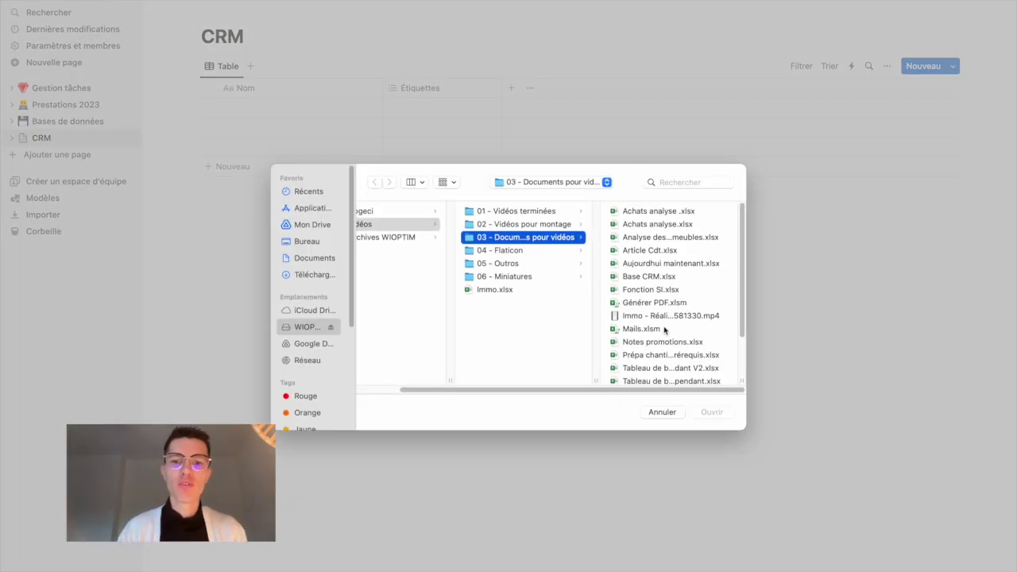
scroll(659, 313, down, 2)
scroll(659, 286, up, 1)
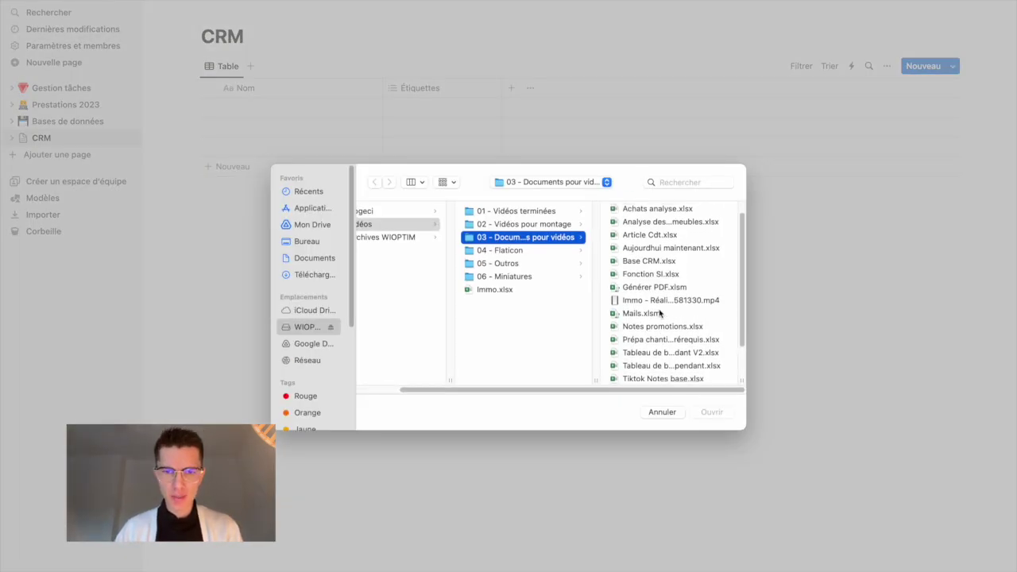
click(649, 262)
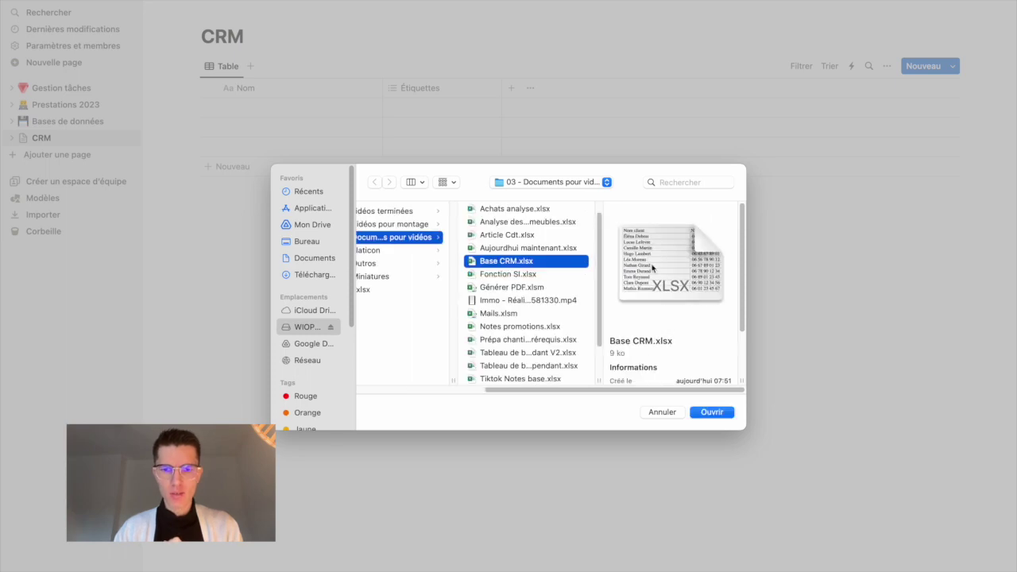
click(711, 412)
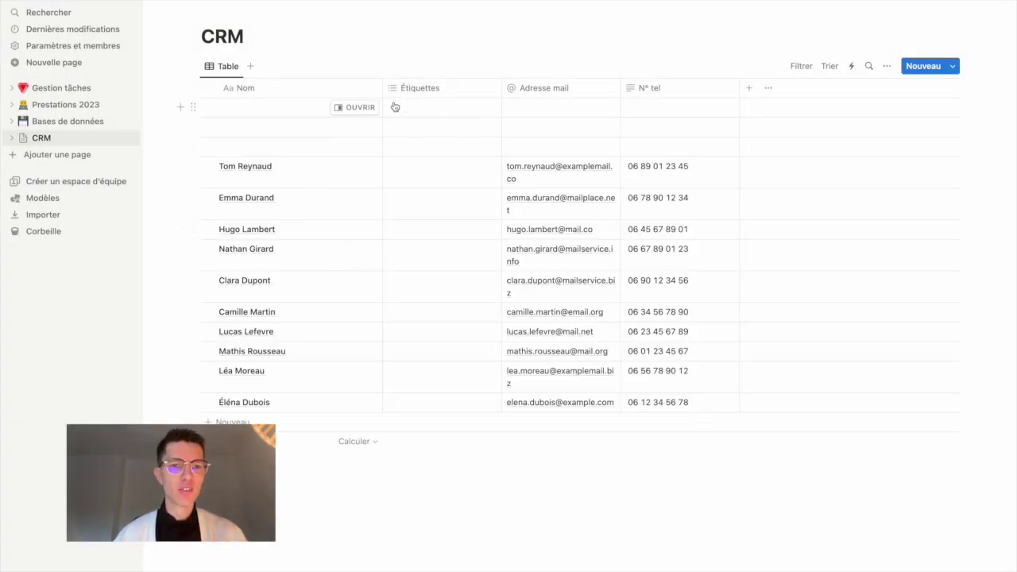
Delete the three empty rows above the imported contacts and remove the Étiquettes property from the CRM table
drag(178, 104, 265, 149)
key(Delete)
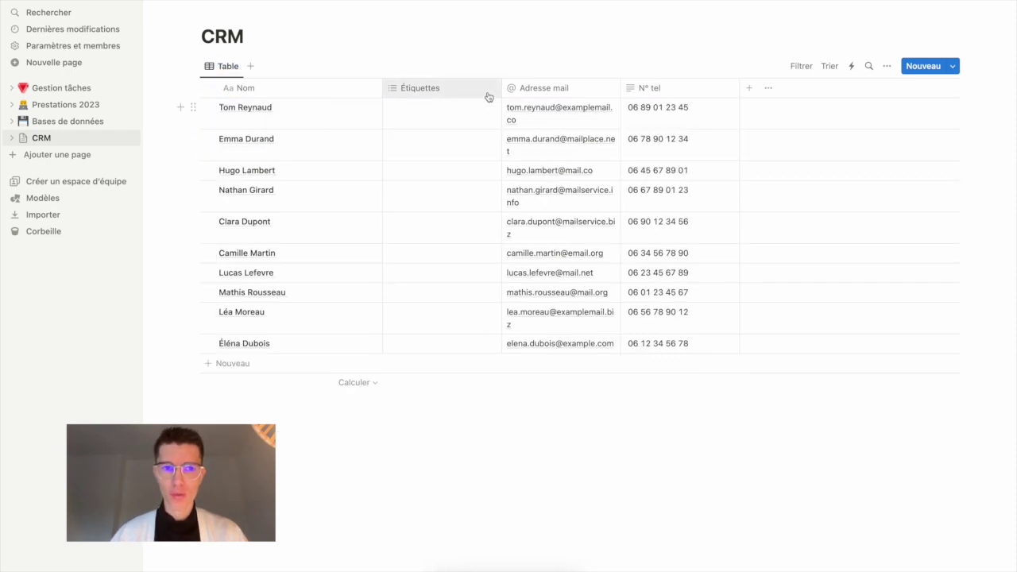
click(447, 85)
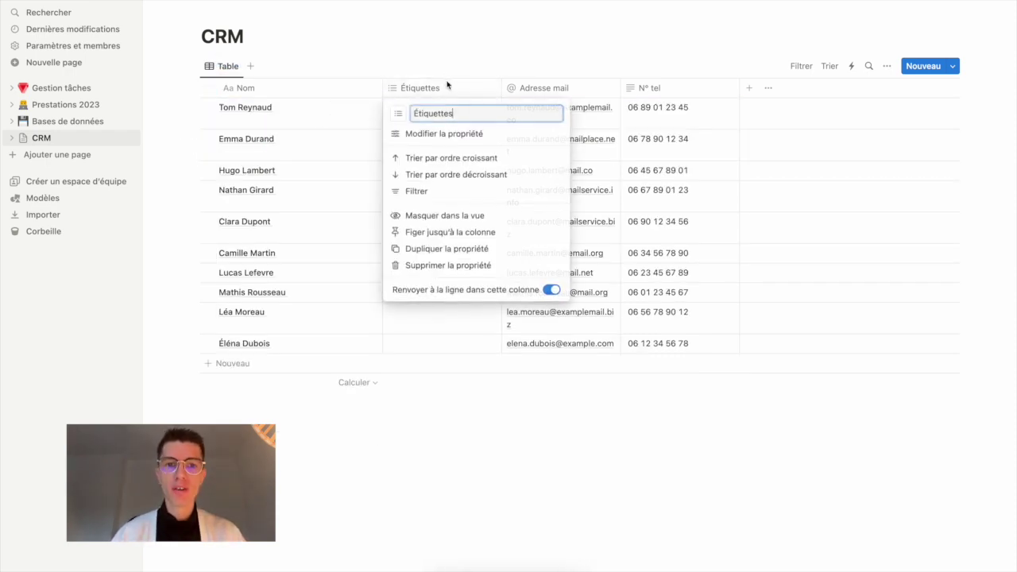
click(447, 266)
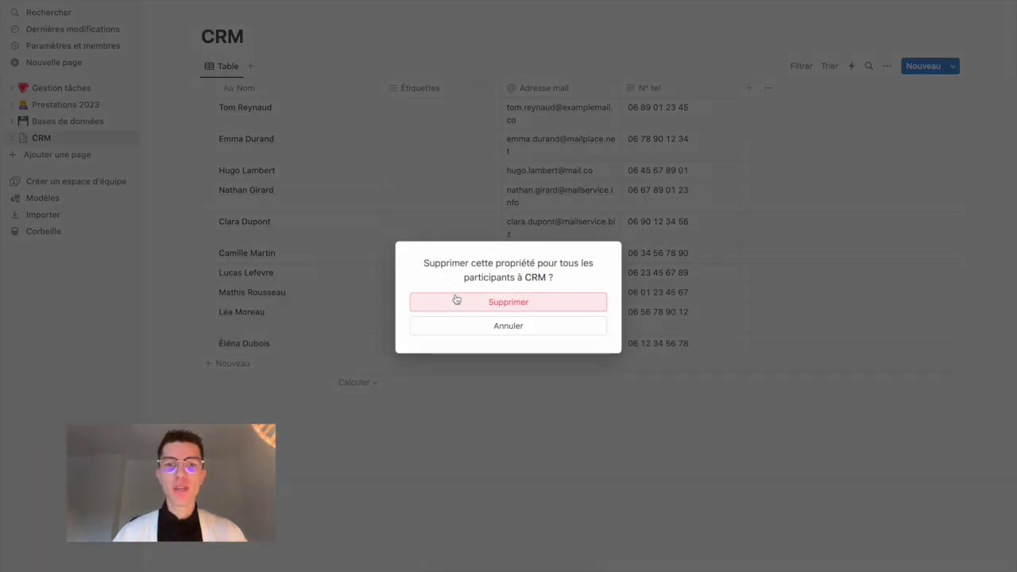
click(454, 301)
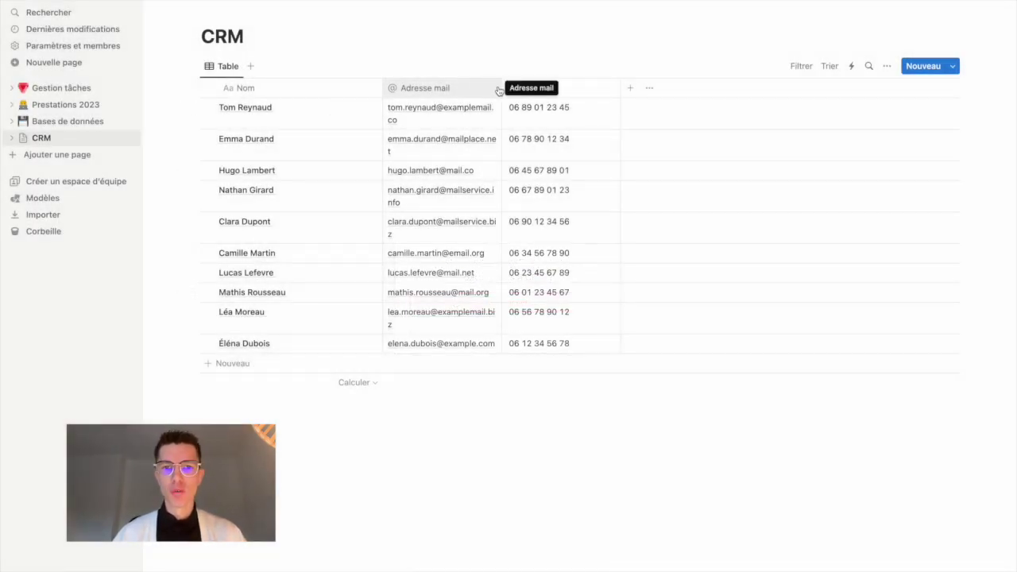
Widen the Adresse mail column to fit each address on one line and change the N° tel property type to Téléphone
drag(501, 87, 529, 88)
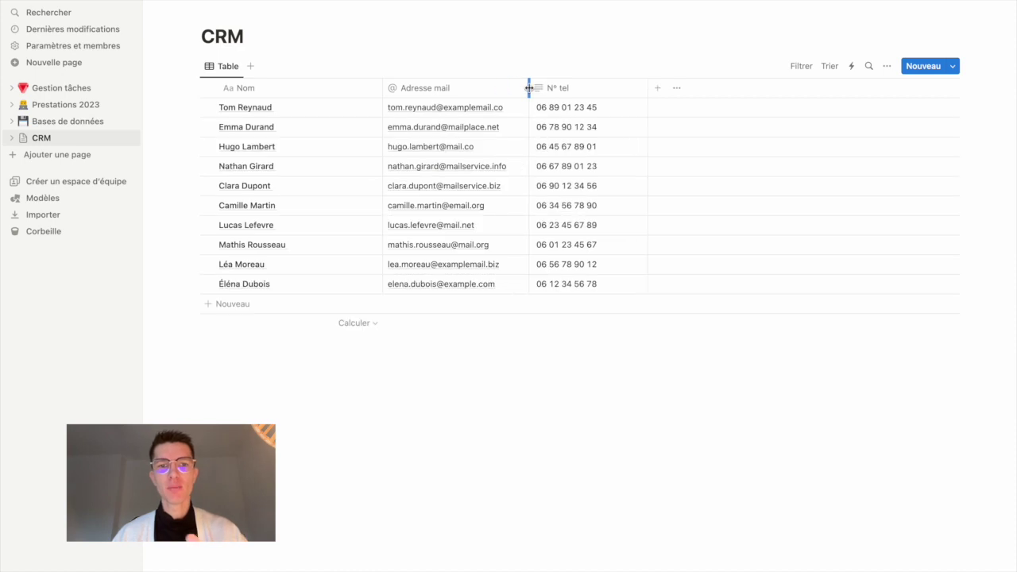
click(581, 89)
click(582, 89)
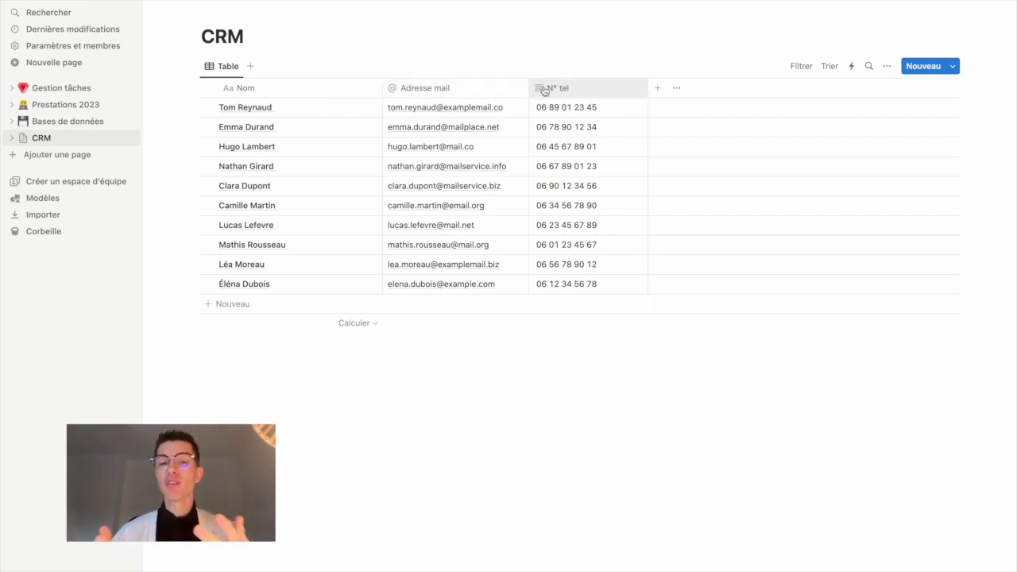
click(541, 89)
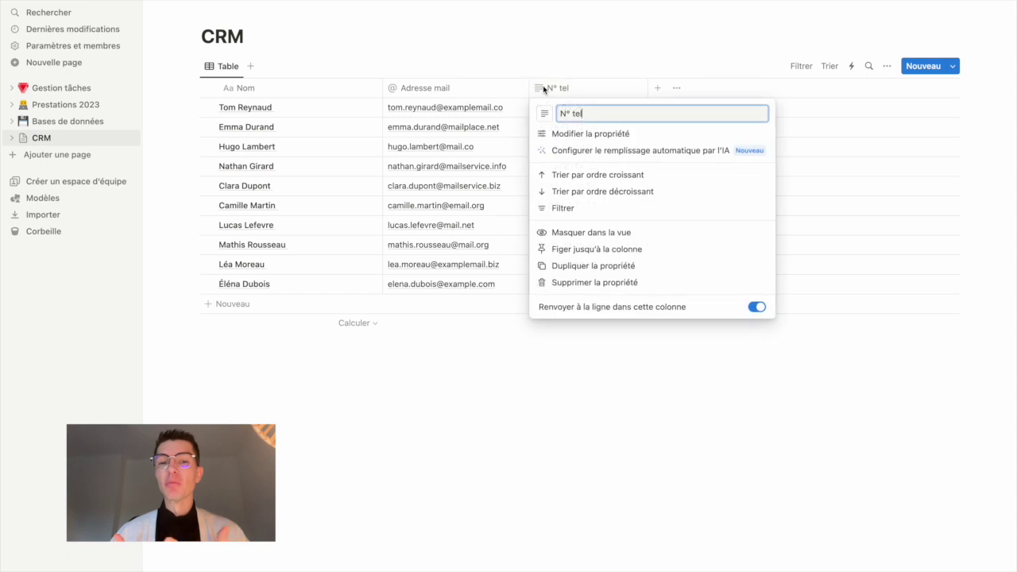
click(568, 136)
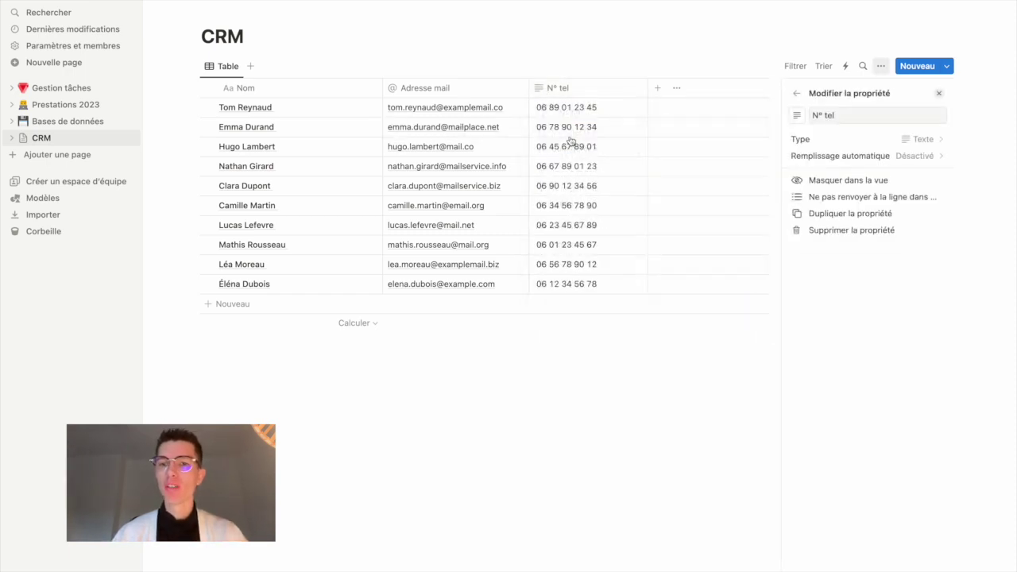
click(915, 141)
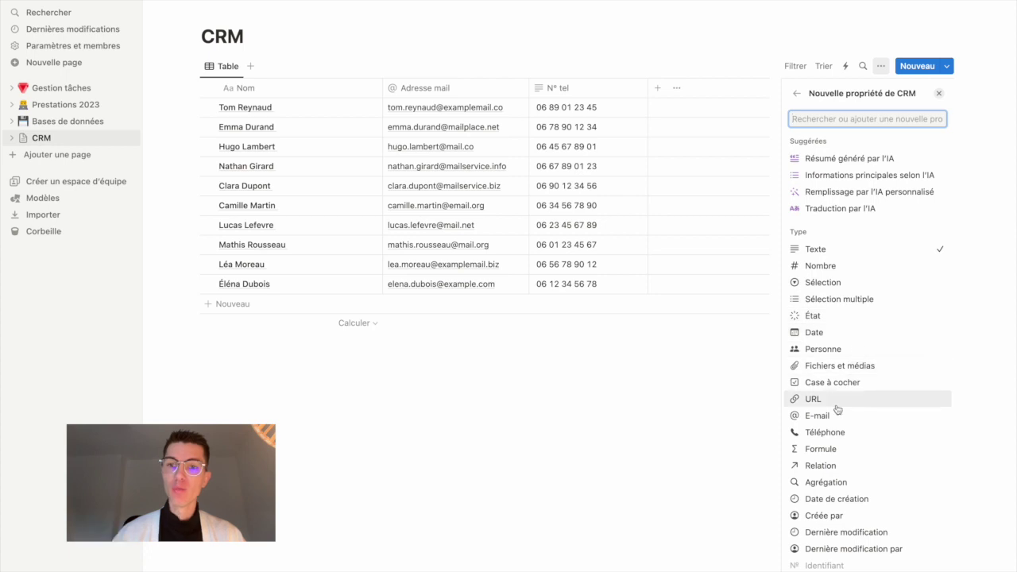
click(824, 431)
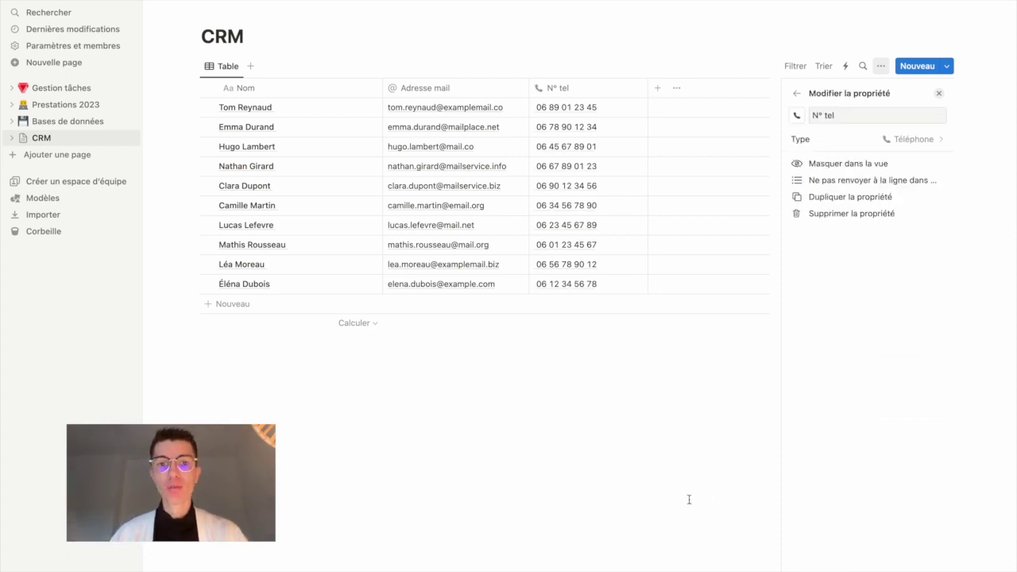
click(699, 474)
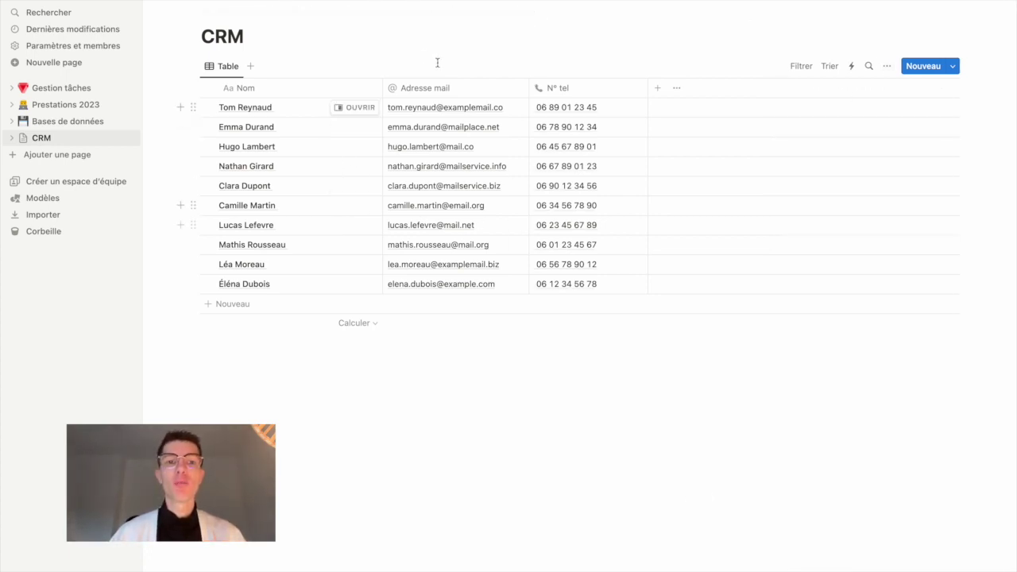
Narrow the Nom column and add a Date property named Dernier contact to the CRM table
drag(381, 88, 340, 87)
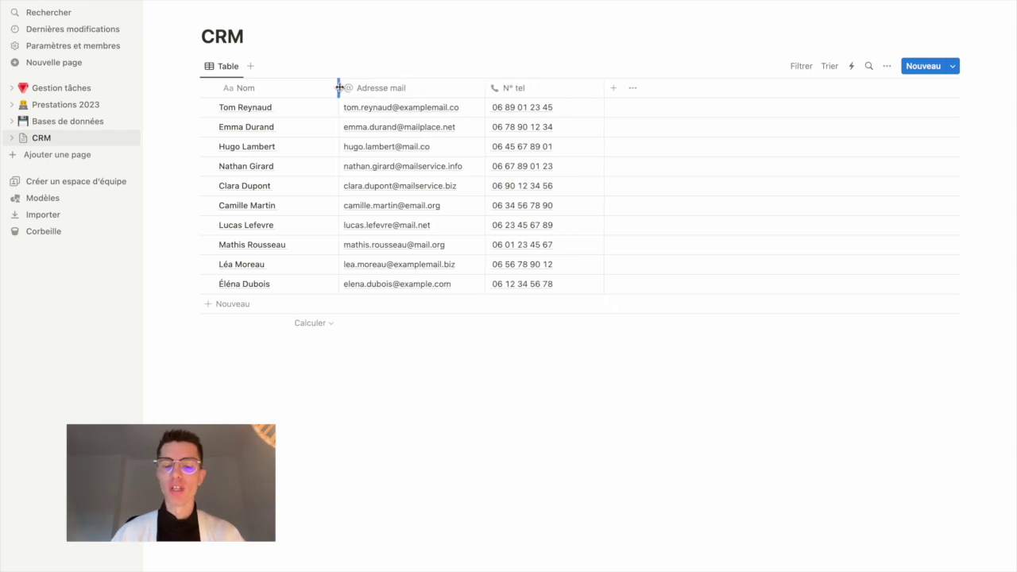
click(610, 90)
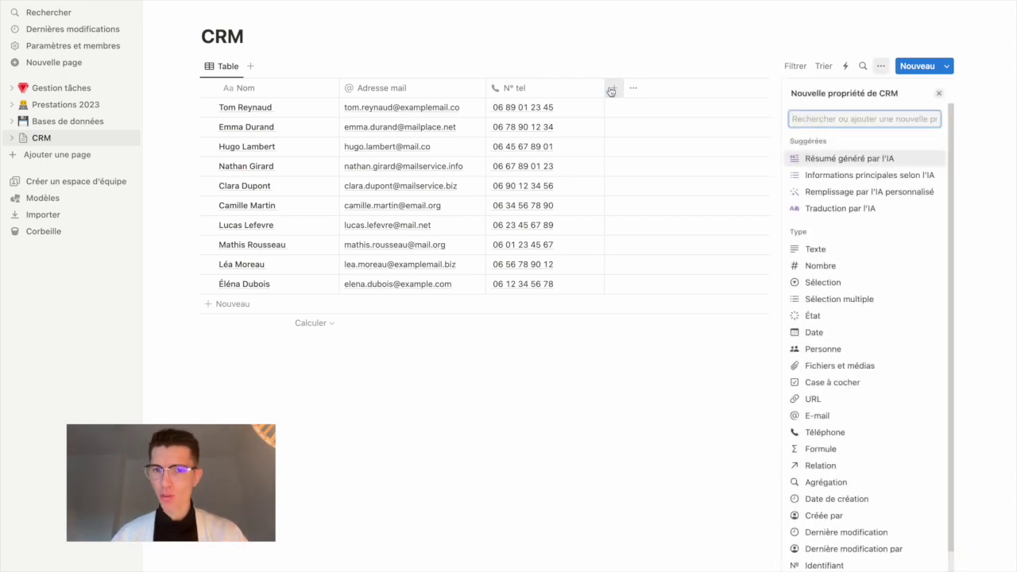
click(852, 334)
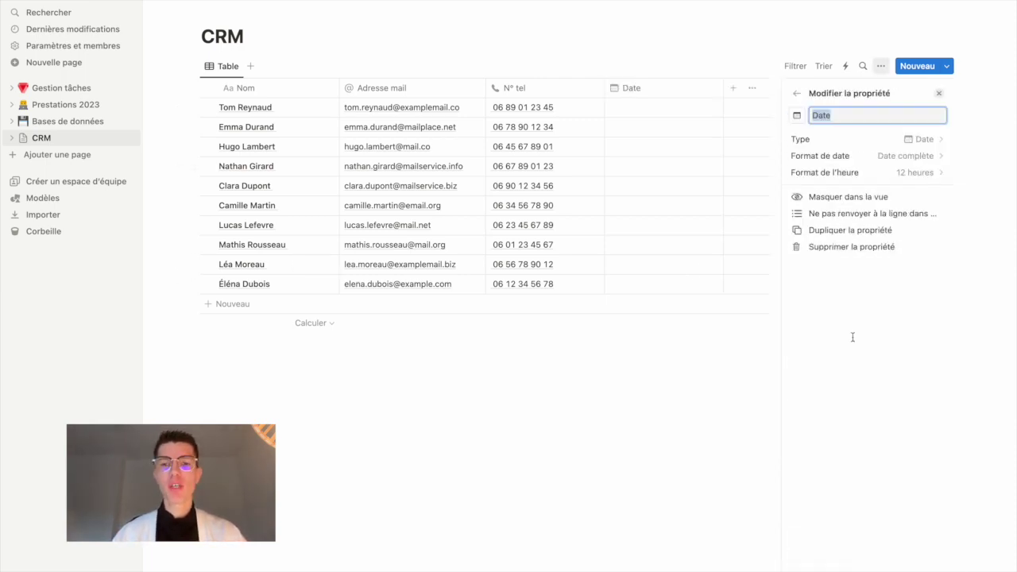
text(Dernier contac)
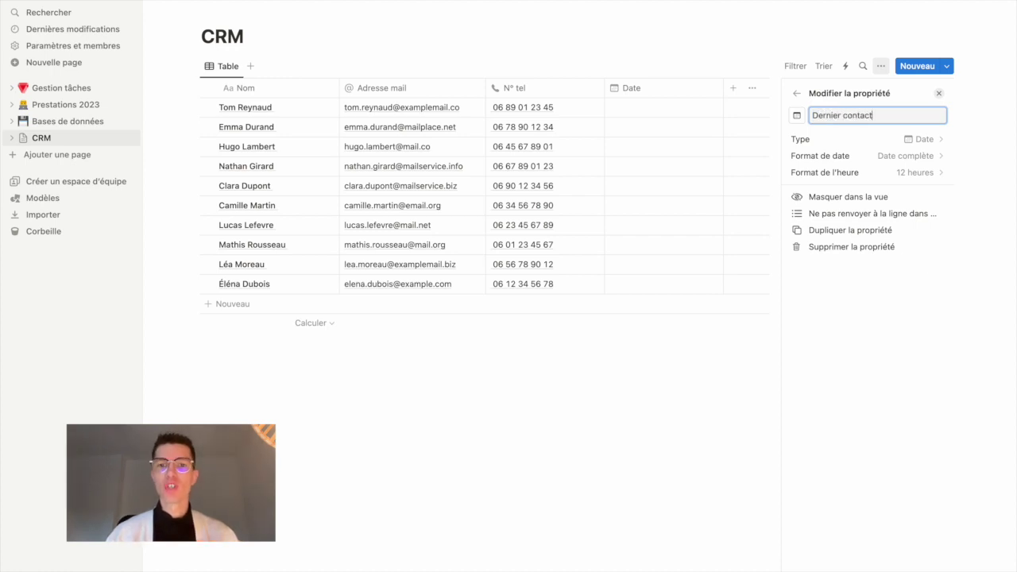
Set Dernier contact to 26 novembre 2023 for the first contact and 15 novembre 2023 for the second
click(632, 110)
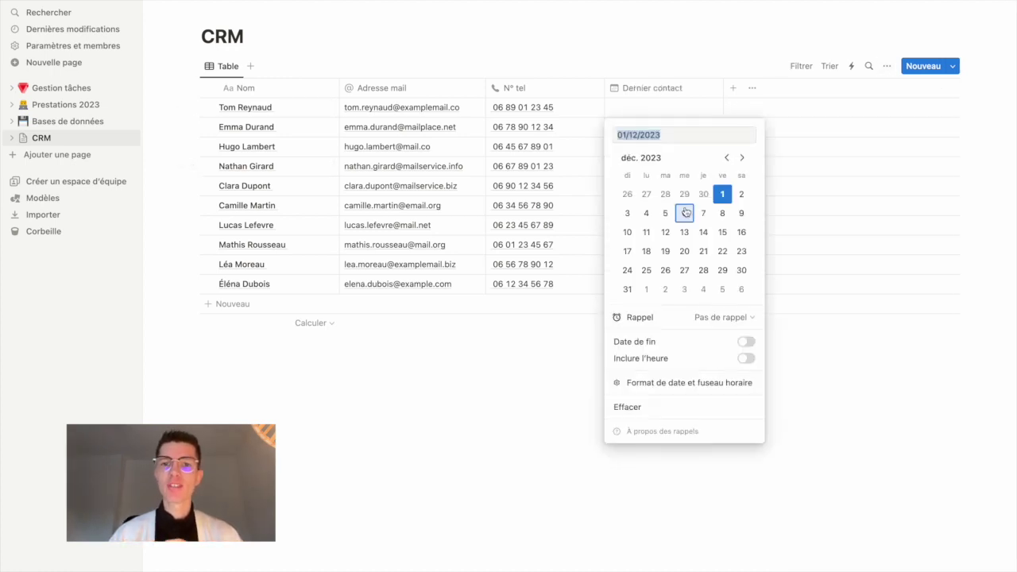
click(626, 194)
click(654, 60)
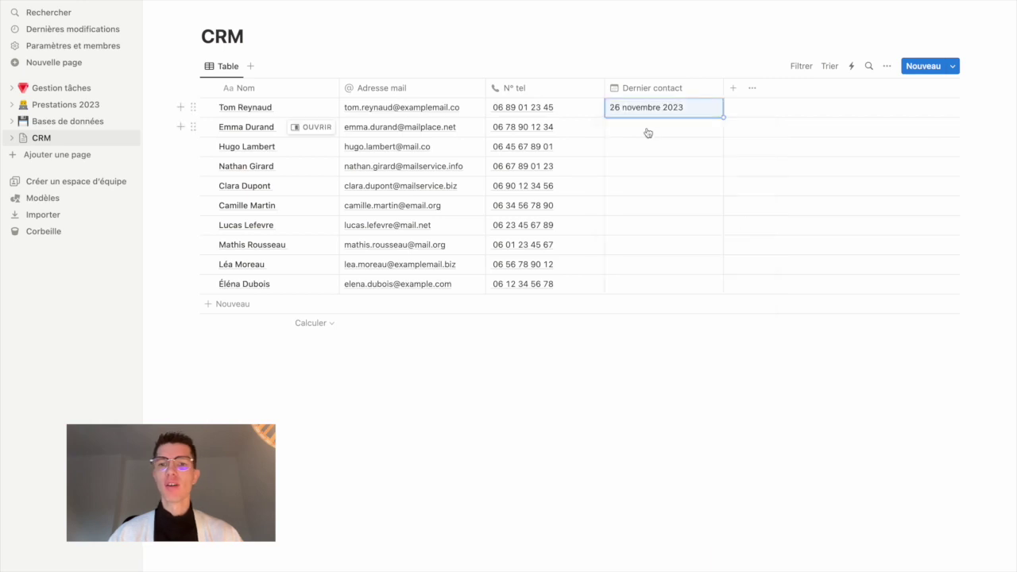
click(647, 129)
click(726, 177)
click(684, 251)
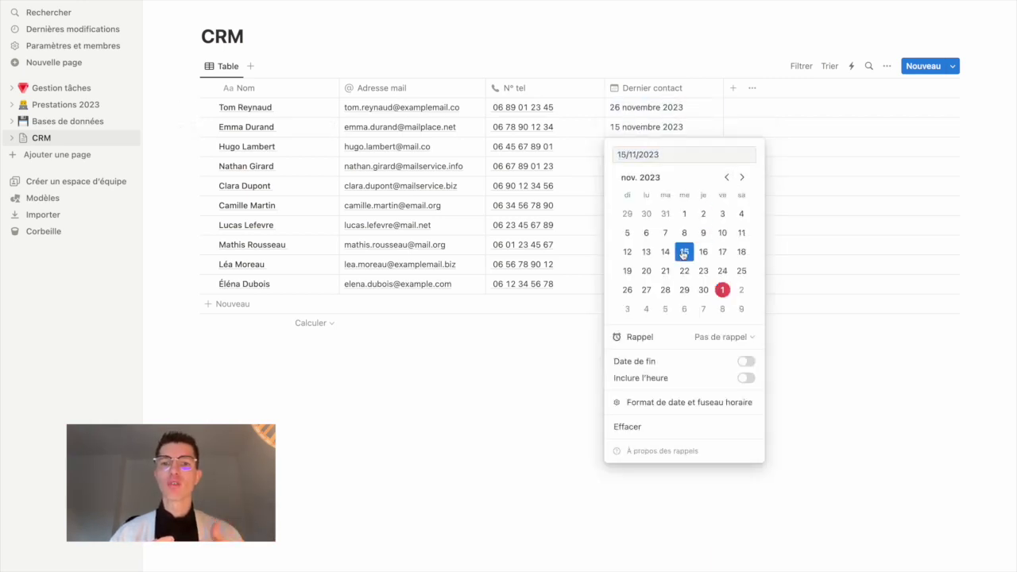
key(Escape)
Set Dernier contact to 26 novembre 2023 for the third contact and 29 novembre 2023 for the fourth
click(646, 146)
key(Escape)
click(648, 150)
click(627, 231)
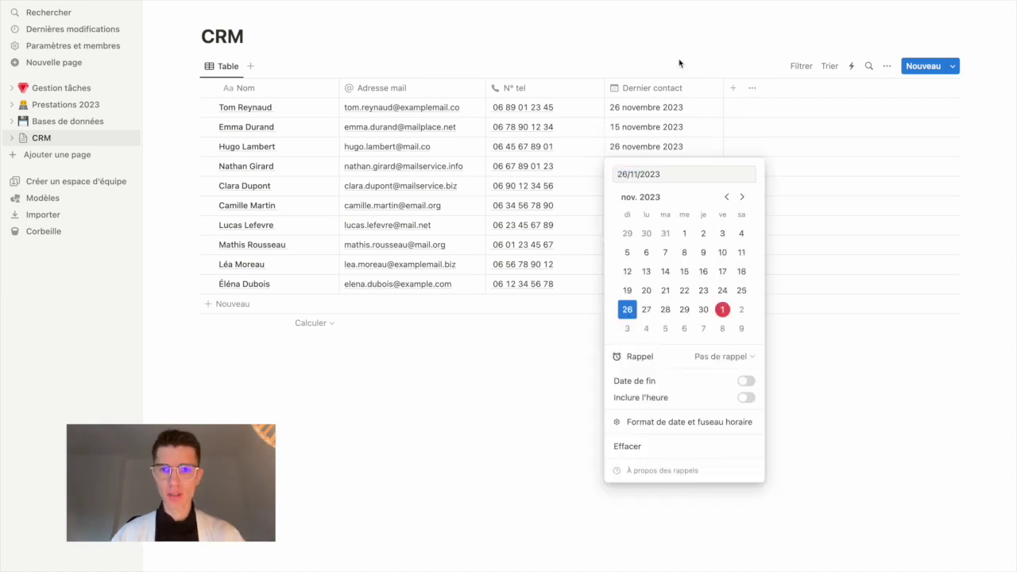
key(Escape)
click(670, 175)
click(684, 253)
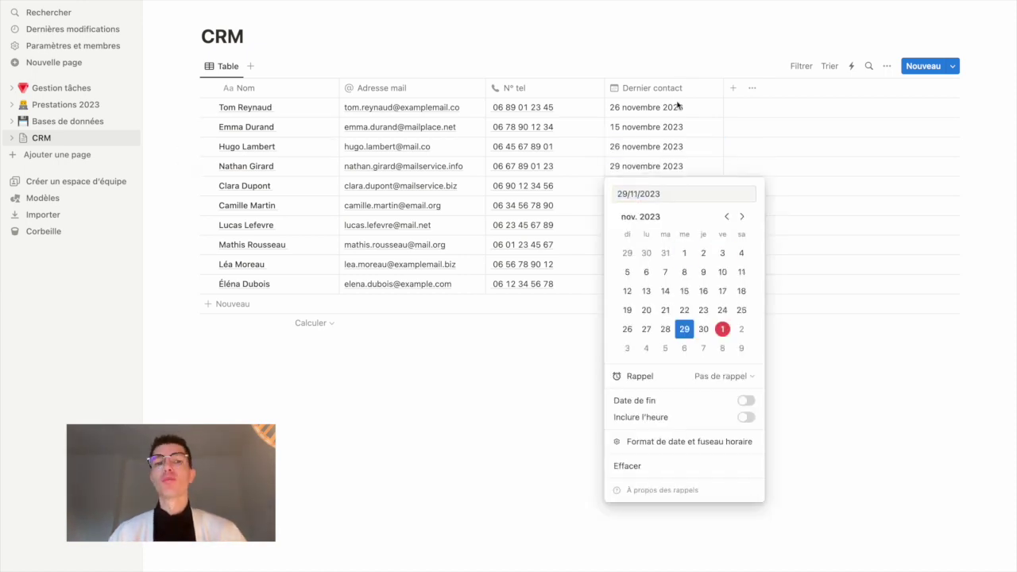
key(Escape)
Set Dernier contact to 8 novembre 2023 for the fifth contact
click(658, 186)
click(726, 236)
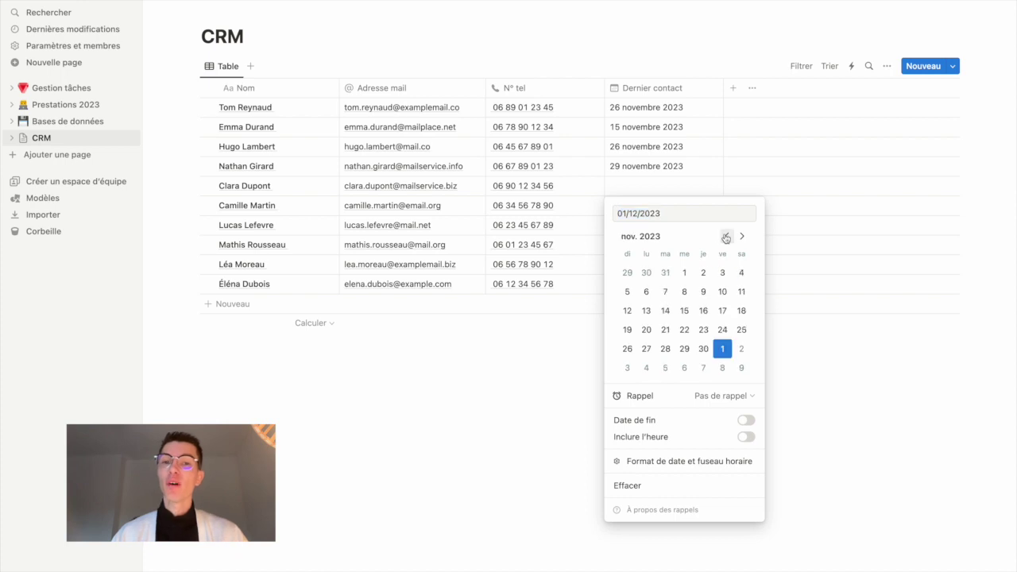
click(684, 291)
key(Escape)
Set Dernier contact to 11 novembre 2023 for the sixth contact and fill that date down to the last row
click(665, 203)
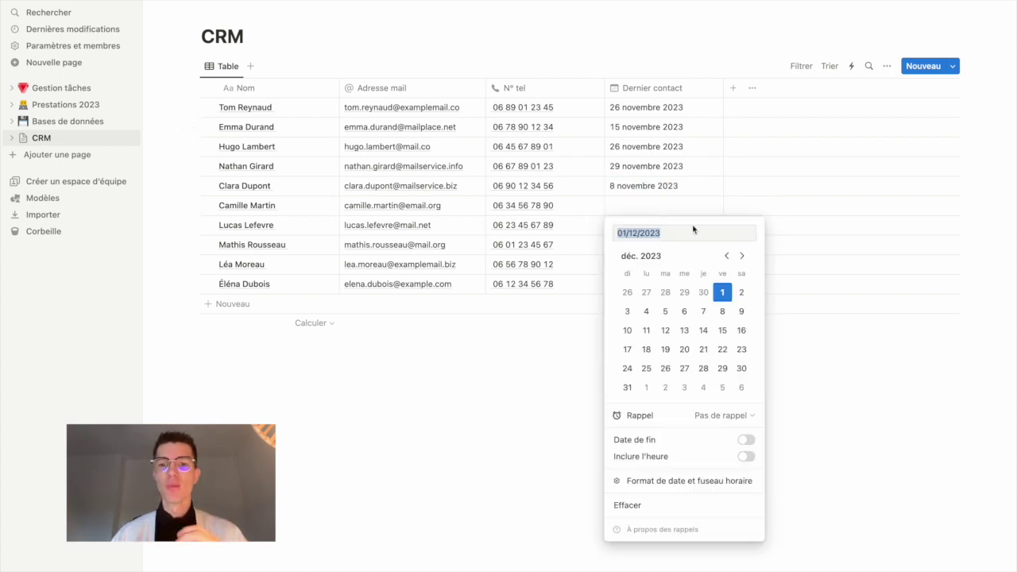
click(725, 256)
click(742, 311)
key(Escape)
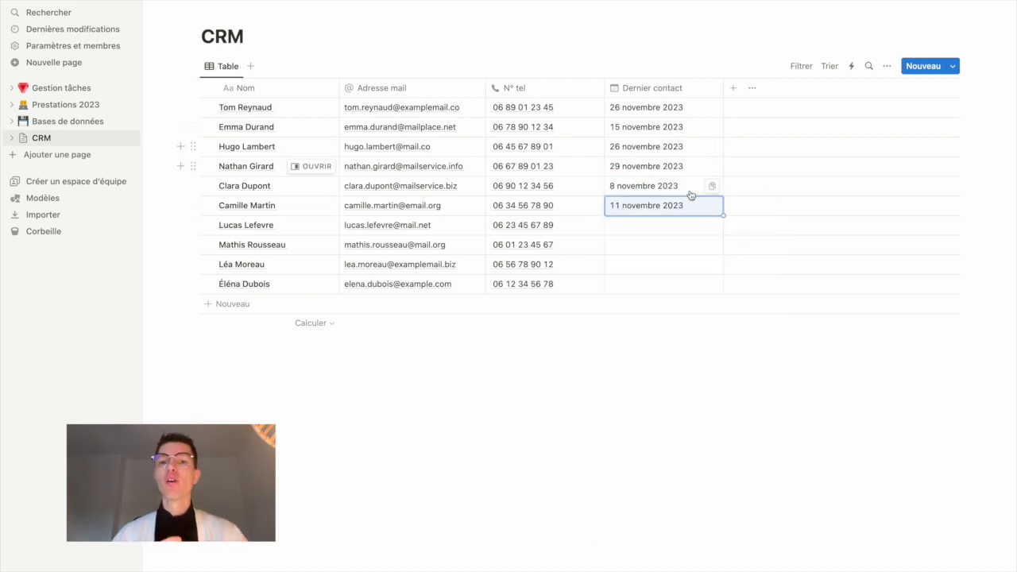
drag(723, 214, 714, 282)
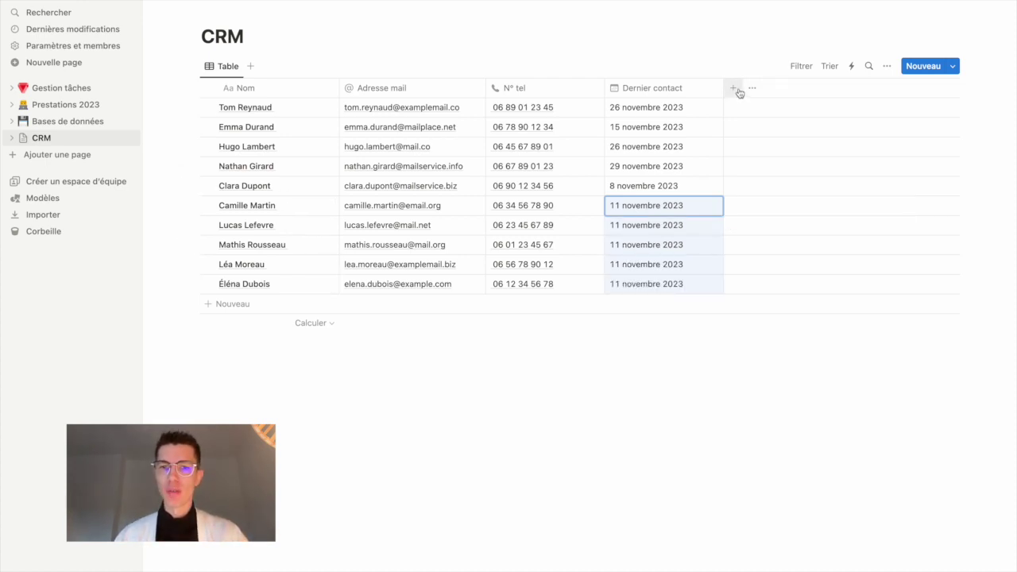
Add a Sélection property named État to the CRM table
click(734, 88)
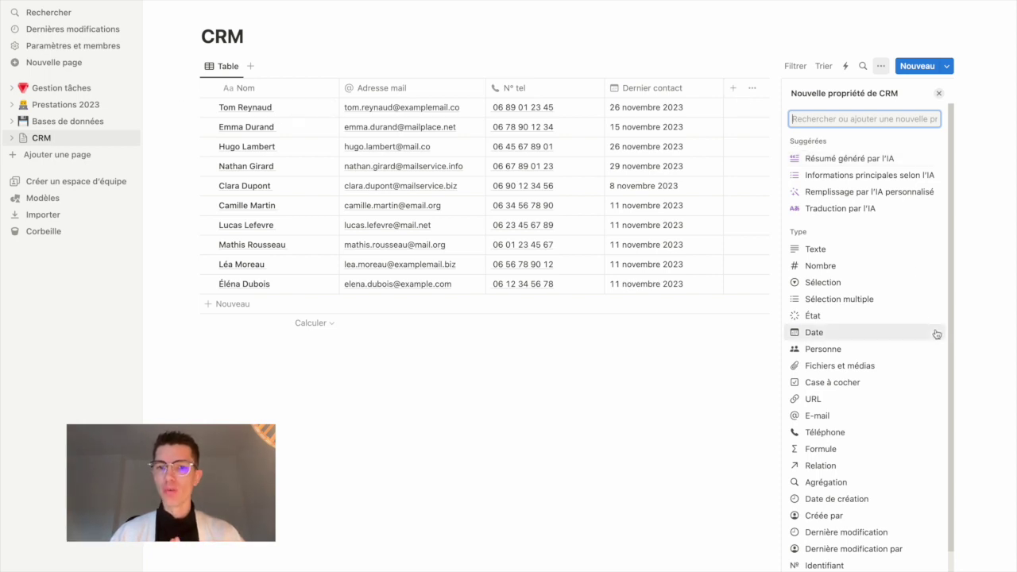
click(904, 289)
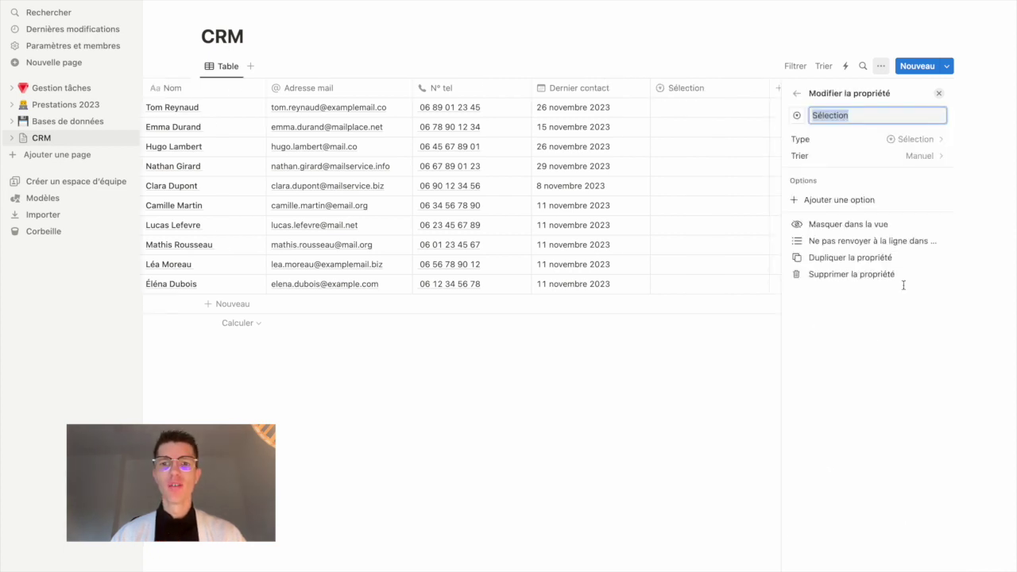
text(État)
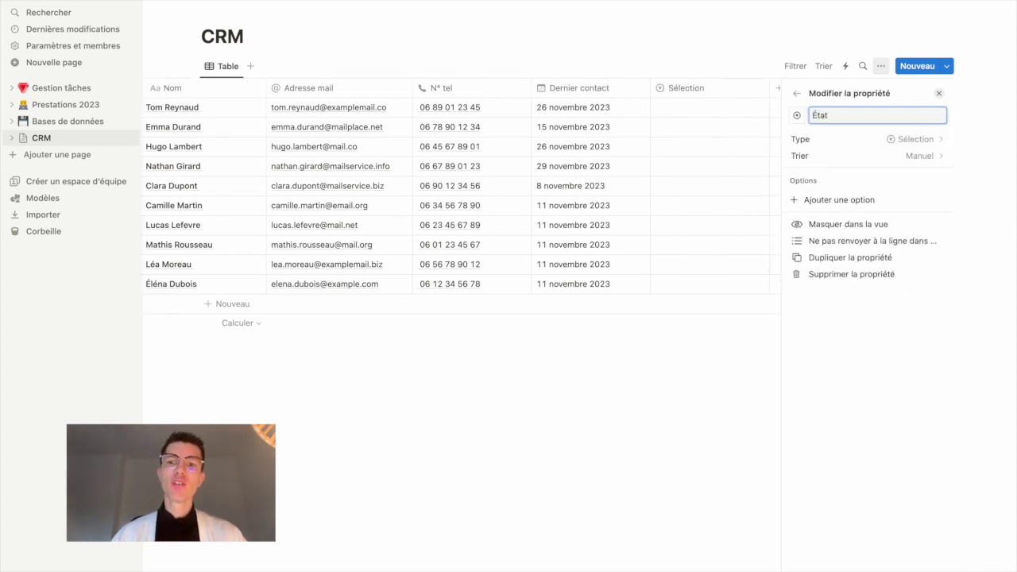
Add the option À contacter to the État property
click(851, 199)
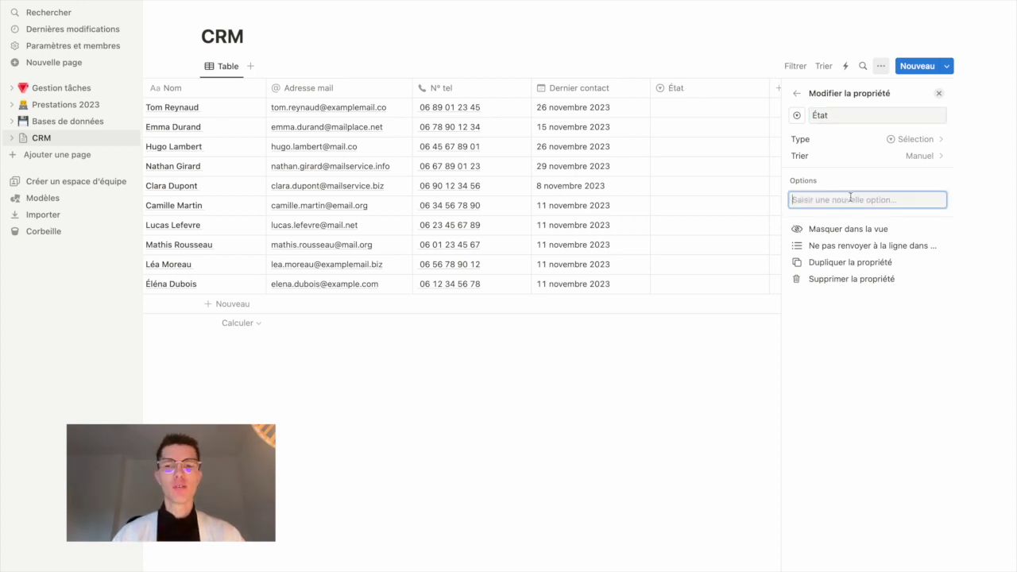
text(À contacter)
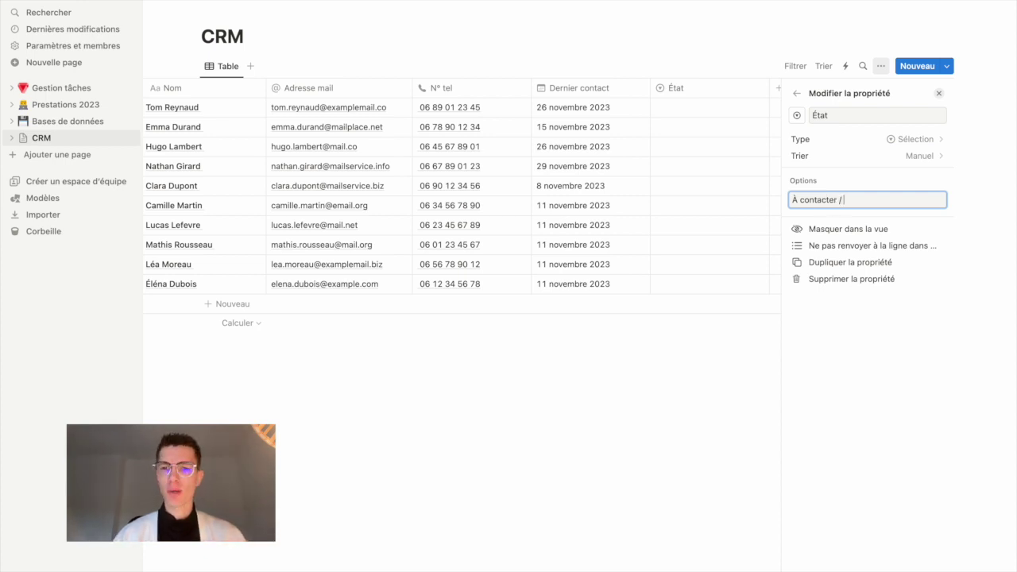
key(Return)
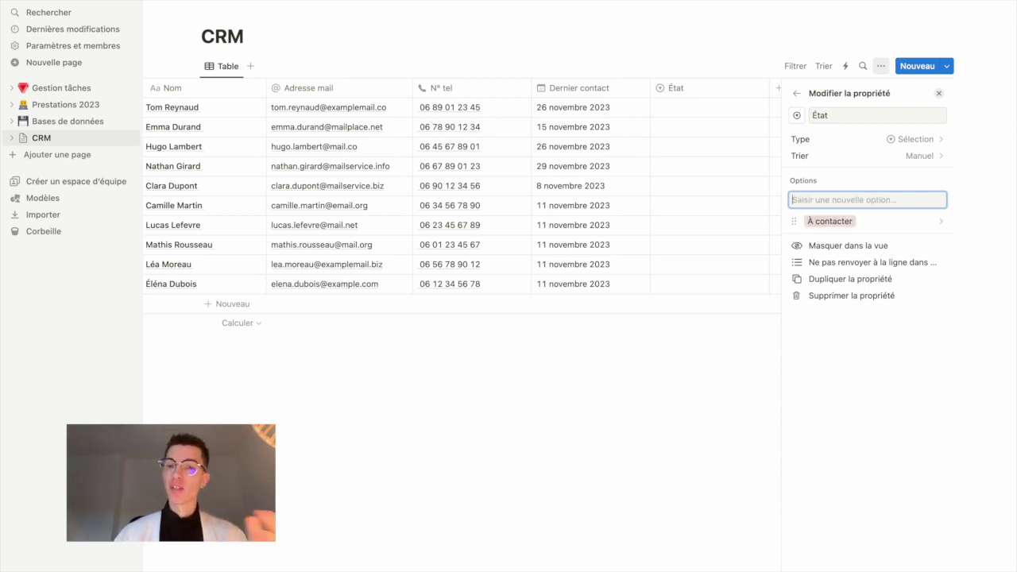
Add the options À relancer and Non intéressé to the État property
text(À relancer)
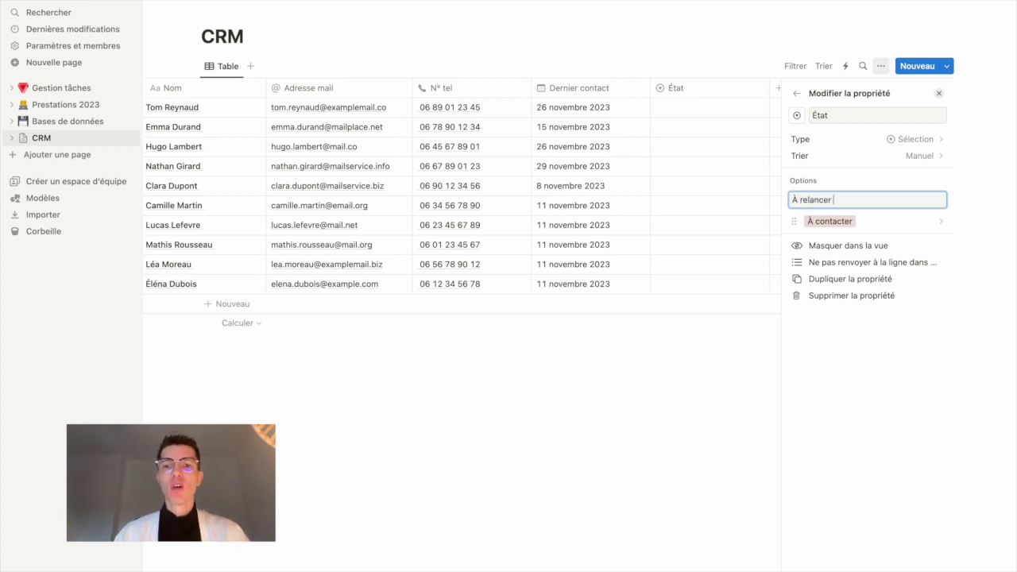
key(Return)
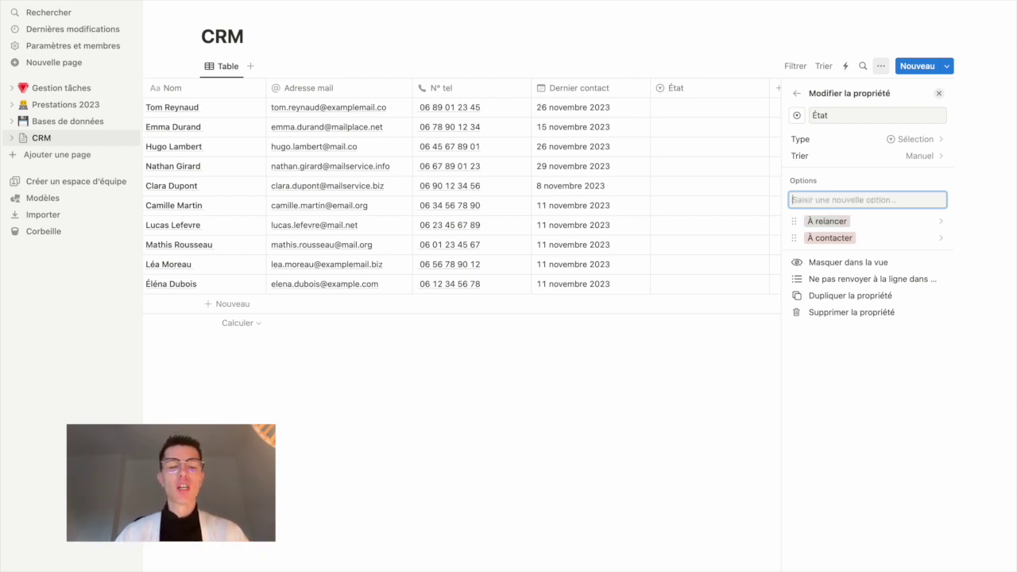
text(Non)
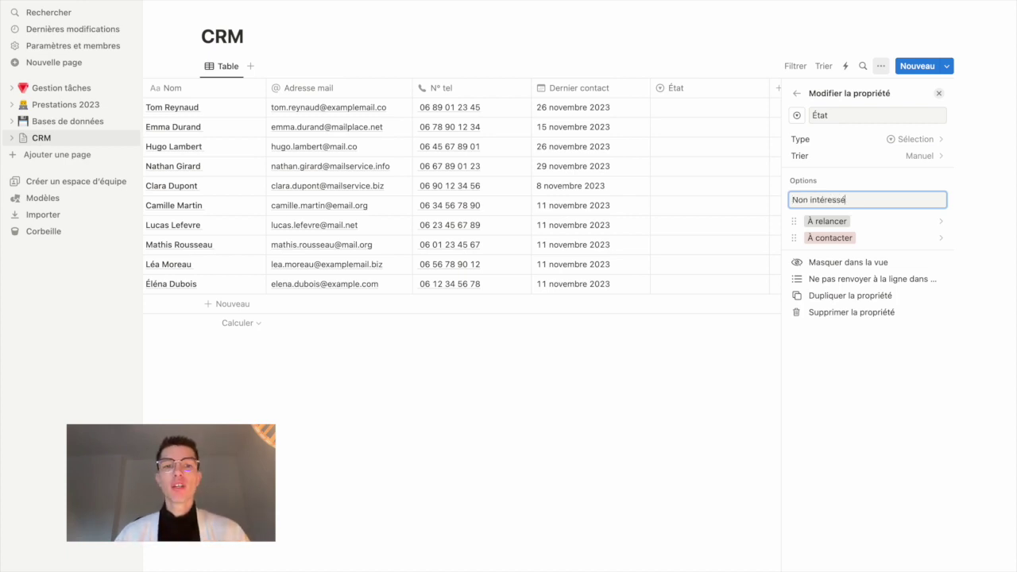
text( intéressé)
key(Return)
click(655, 347)
Set État to Non intéressé for the first and second contacts
click(742, 109)
click(755, 147)
click(763, 132)
click(765, 164)
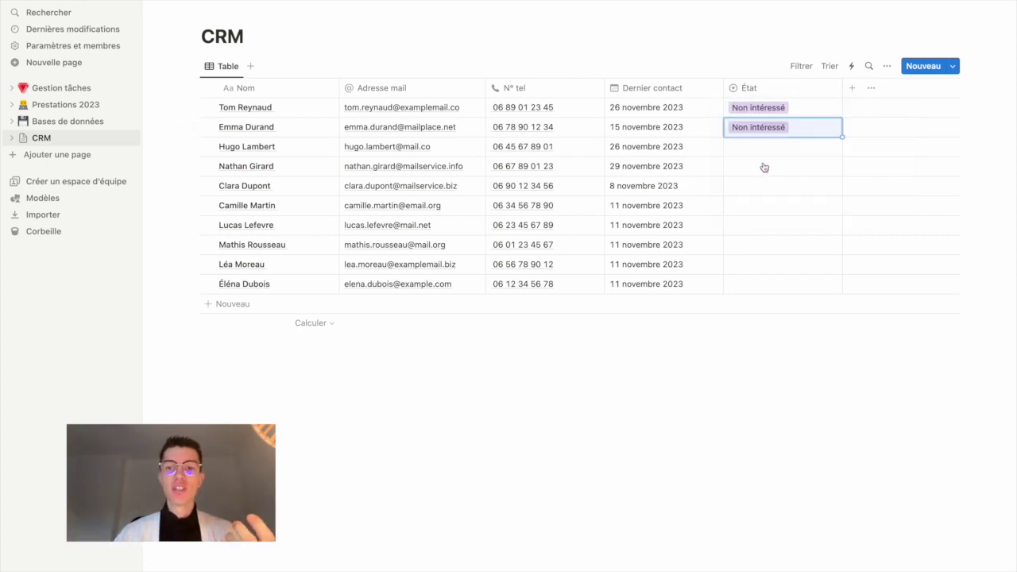
Set État to À relancer for the third contact and À contacter for the fourth
click(765, 147)
click(767, 203)
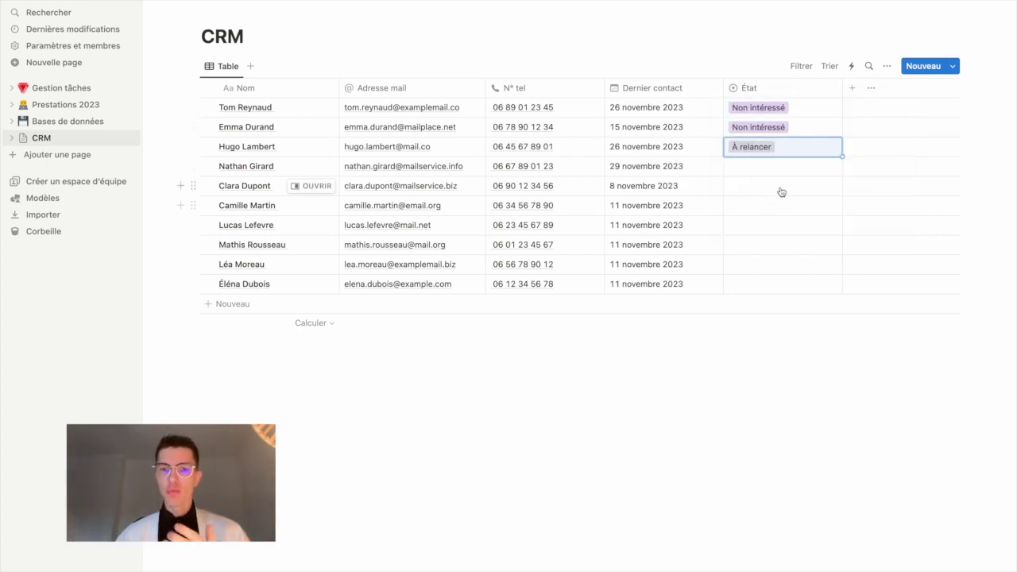
click(779, 166)
click(792, 240)
Set État to À relancer for the fifth contact and Non intéressé for the sixth and seventh
click(784, 205)
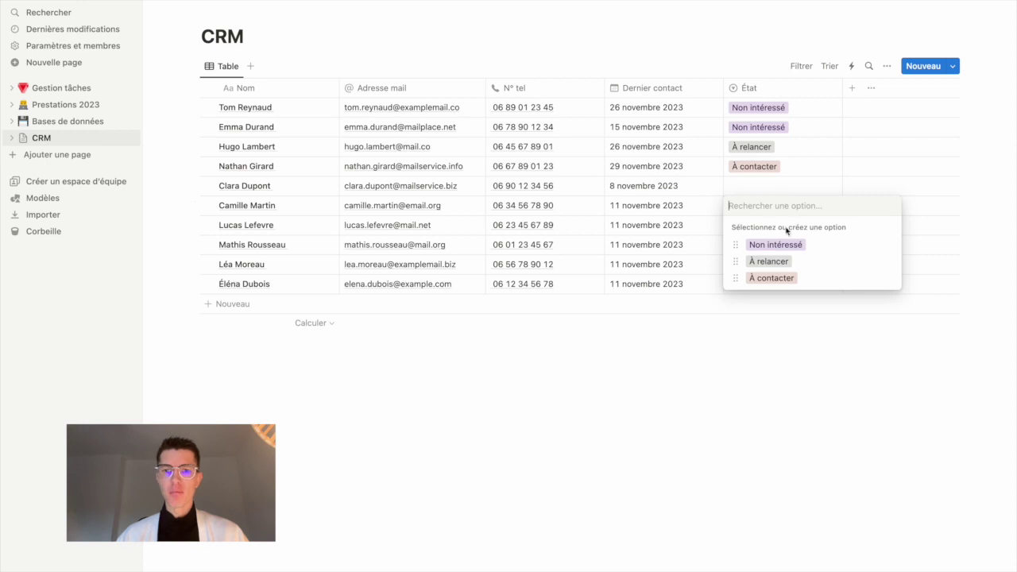
click(776, 244)
click(777, 190)
click(775, 240)
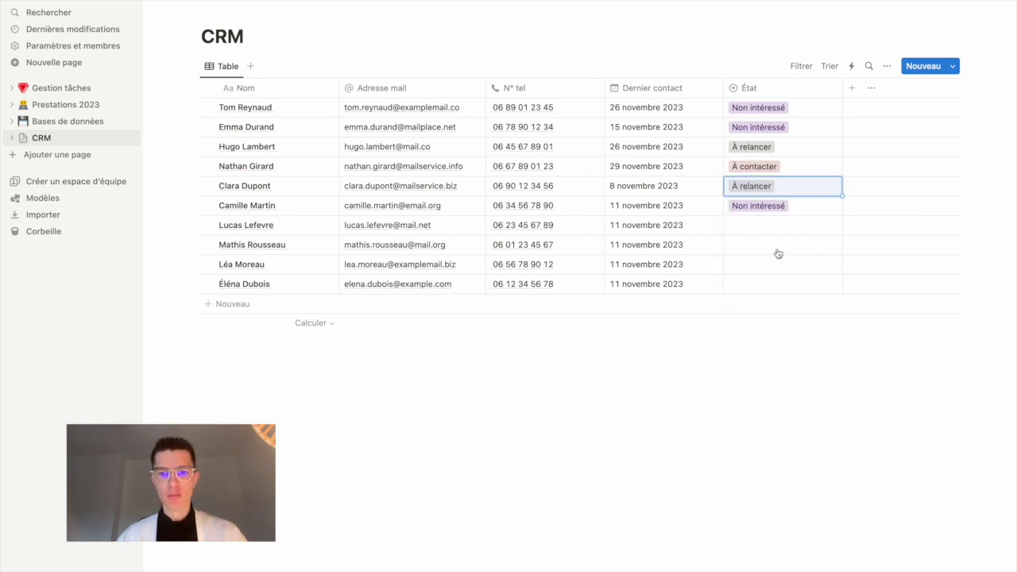
click(767, 228)
click(767, 270)
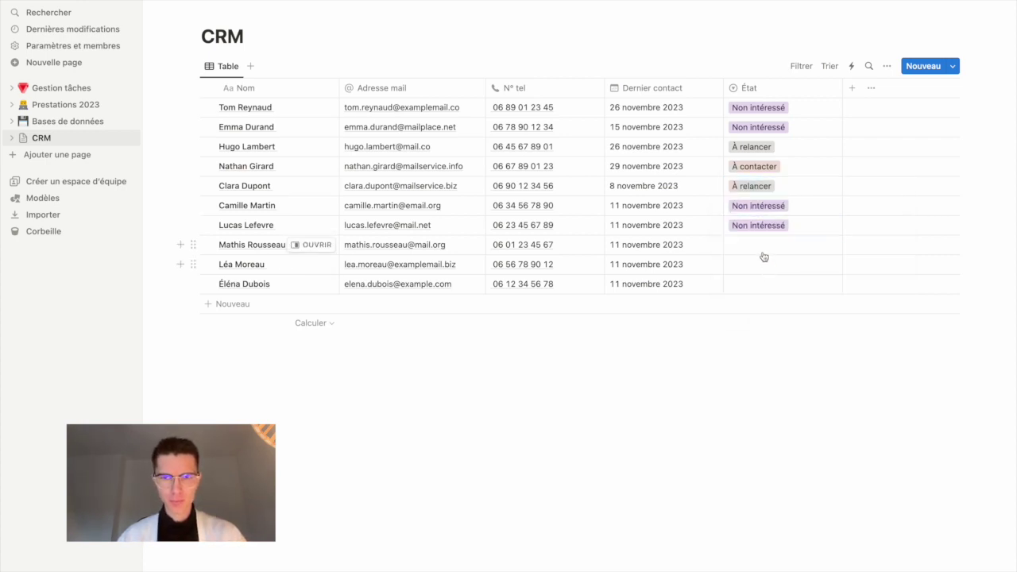
Set État to À contacter for the eighth contact and À relancer for the ninth and tenth
click(764, 250)
click(766, 316)
click(765, 265)
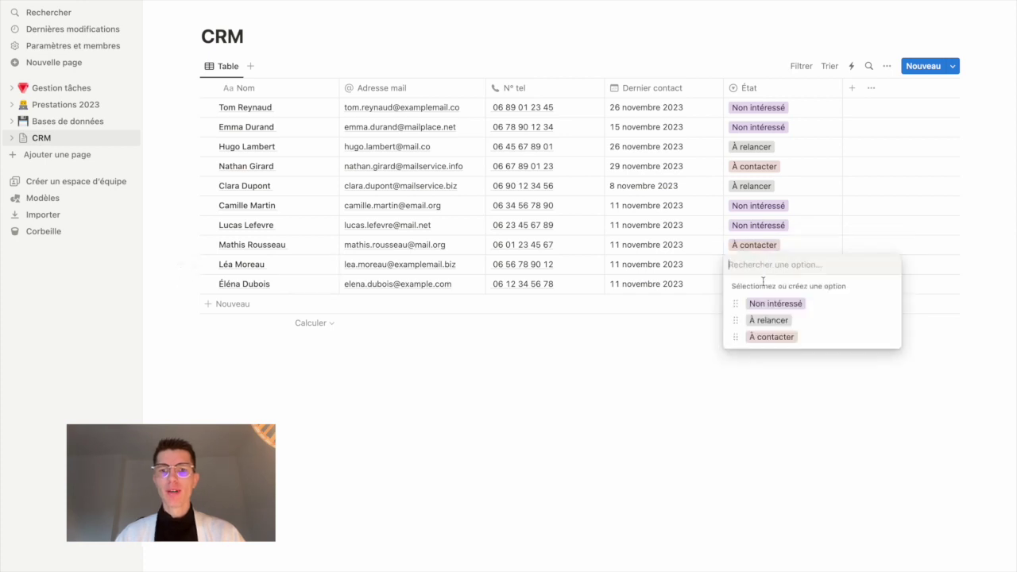
click(763, 320)
click(767, 284)
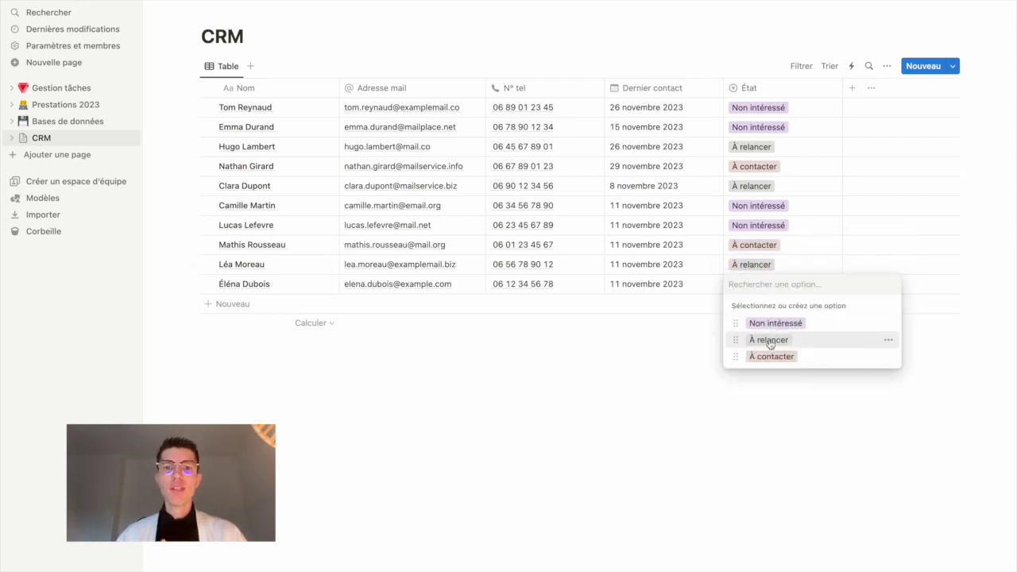
click(762, 339)
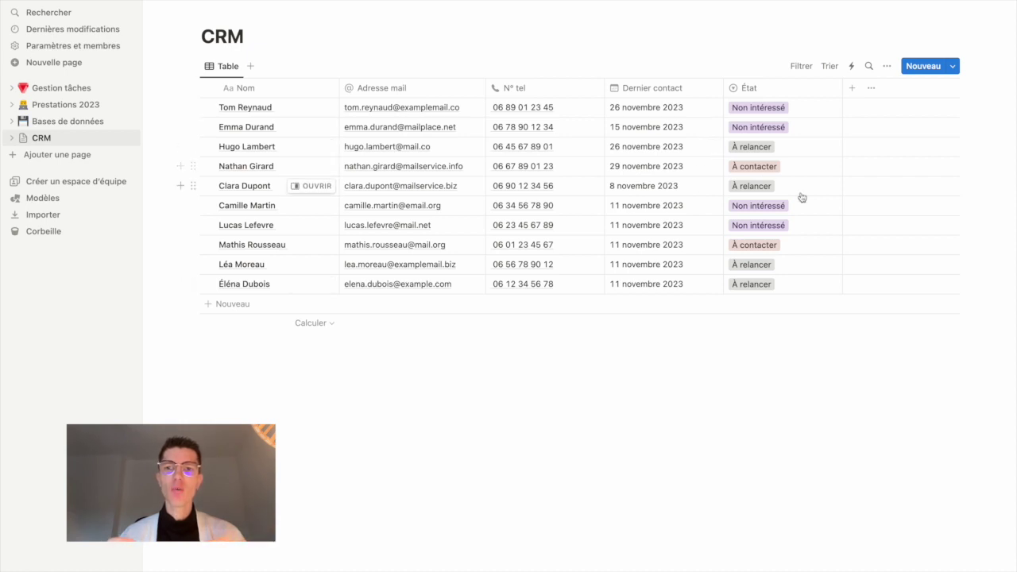
Add a Sélection property named Type de prospect to the CRM table
click(850, 88)
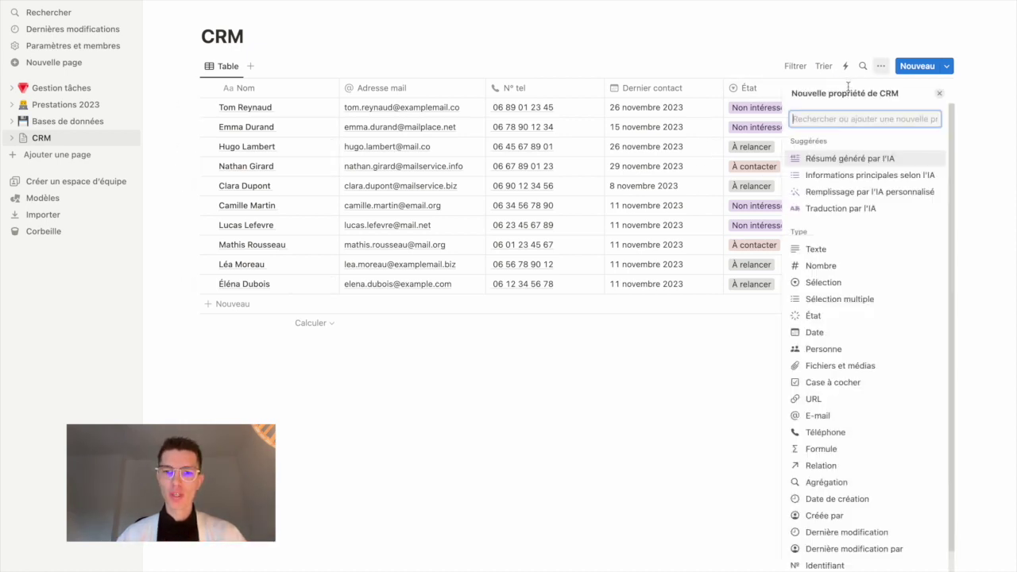
click(833, 285)
text(Type de prospect)
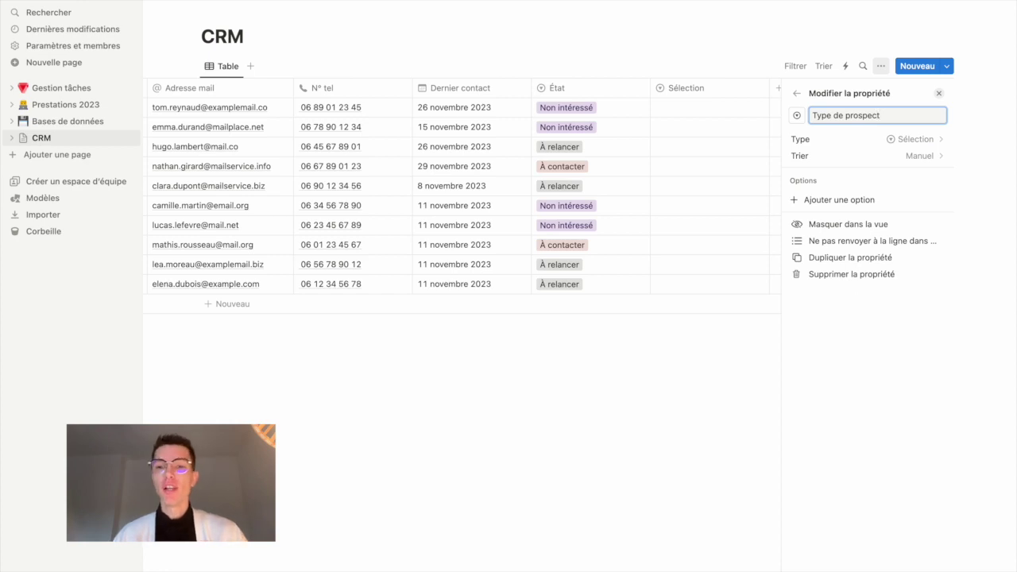
Add the options Particulier and Professionnel to the Type de prospect property
click(855, 196)
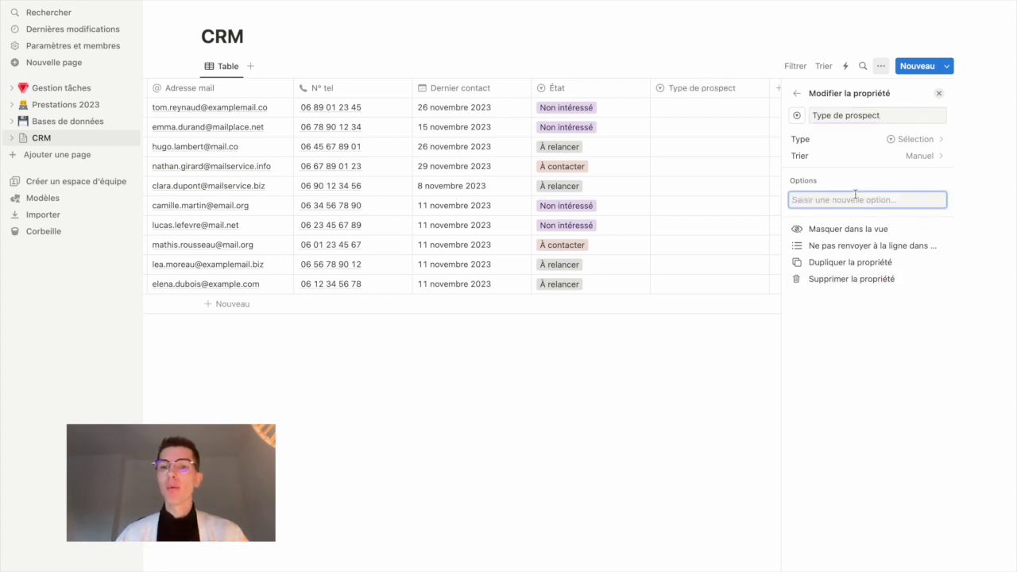
text(Professionnel)
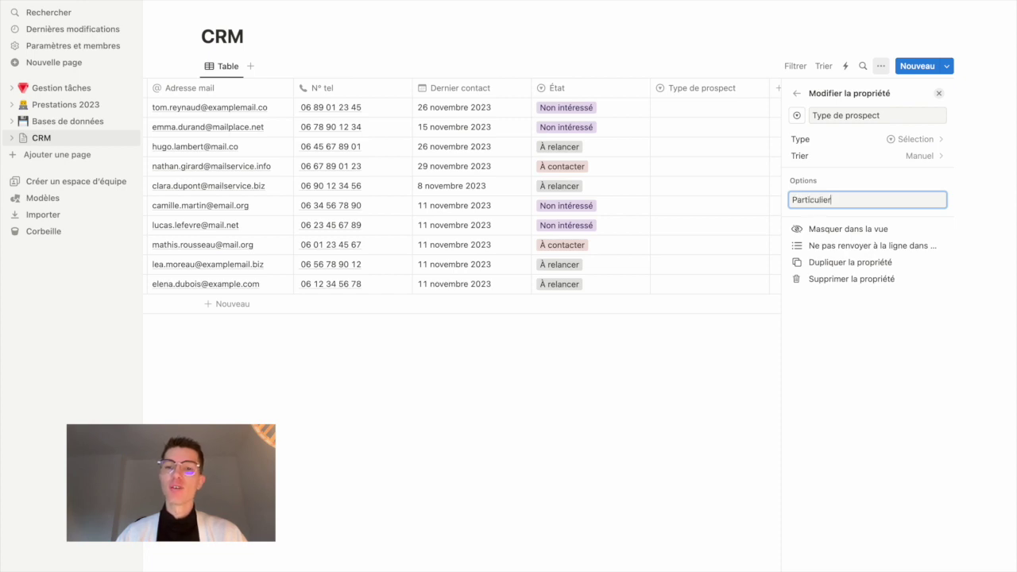
key(Return)
text(Professionnel)
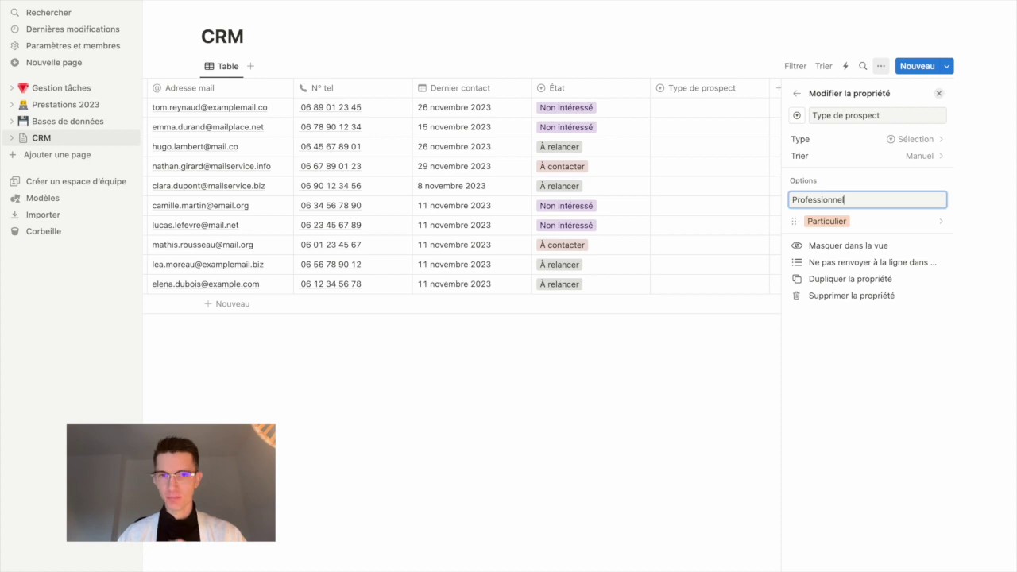
key(Return)
Set Type de prospect to Particulier for the first contact and Professionnel for the second
click(670, 118)
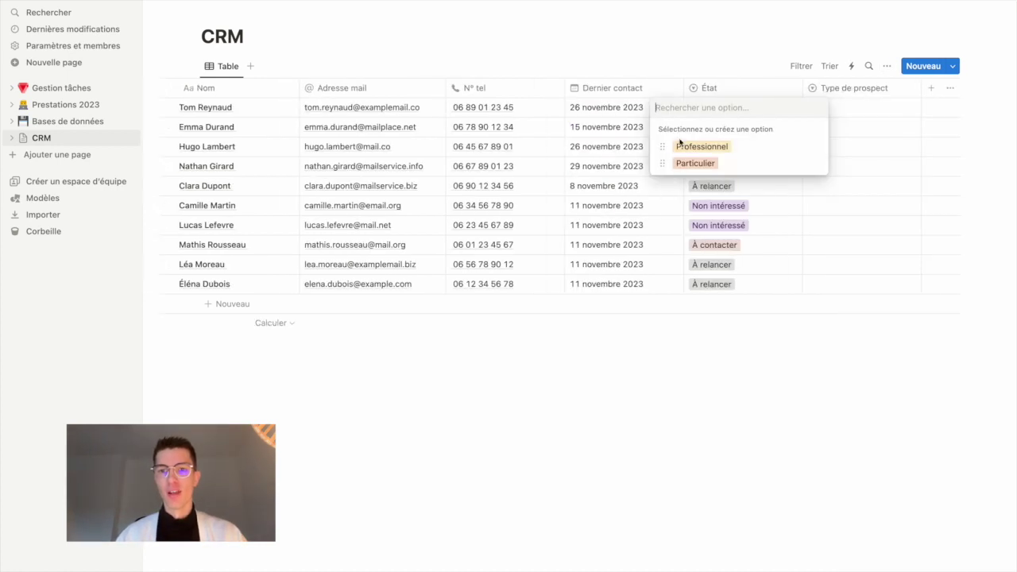
click(676, 163)
click(808, 132)
click(826, 167)
Fill the second contact's Professionnel value in Type de prospect down to the sixth contact
click(858, 159)
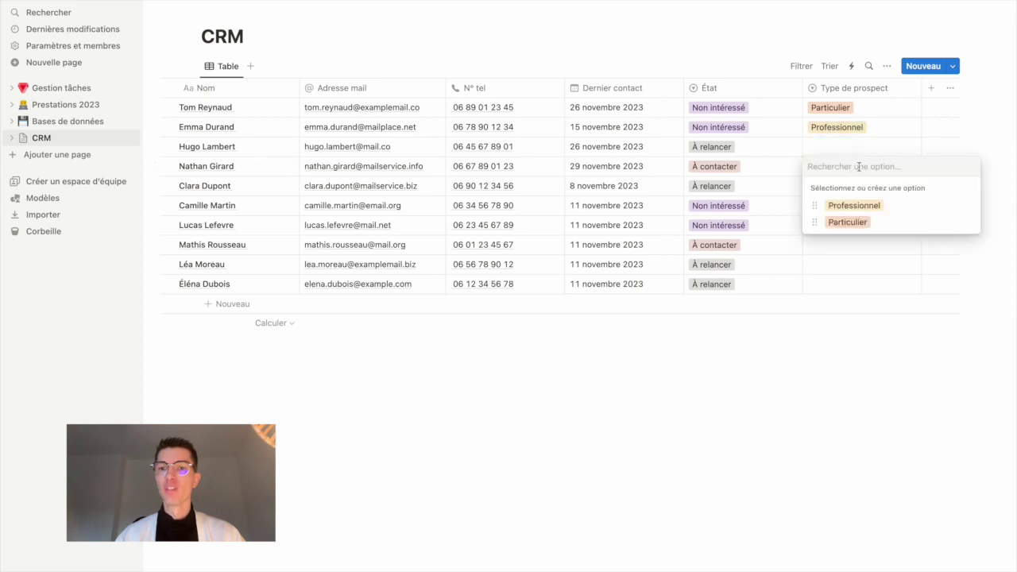
key(Escape)
click(872, 132)
key(Escape)
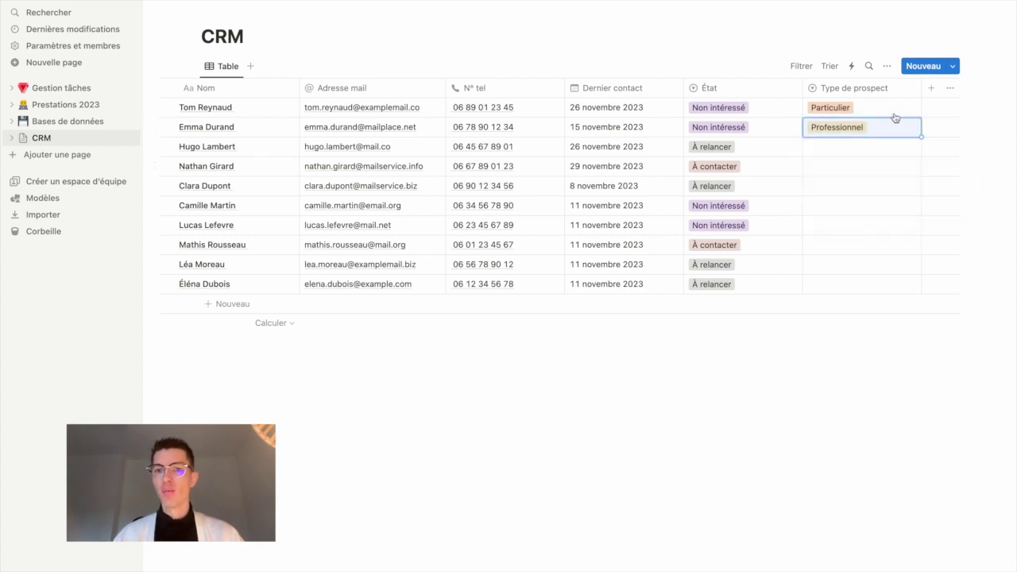
drag(918, 140, 921, 204)
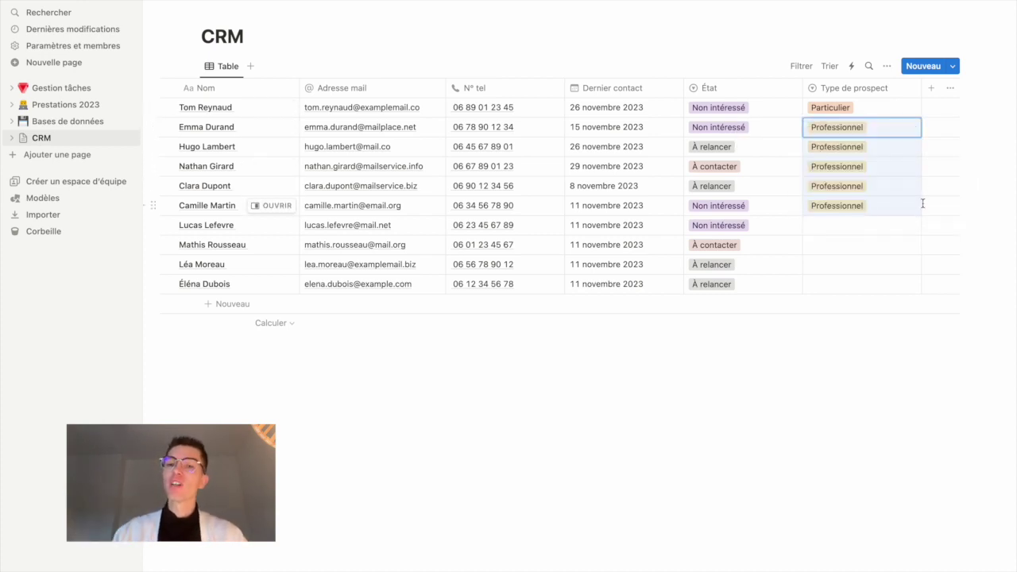
Set Type de prospect to Particulier for the seventh to tenth contacts and narrow the Nom column
click(903, 222)
click(862, 284)
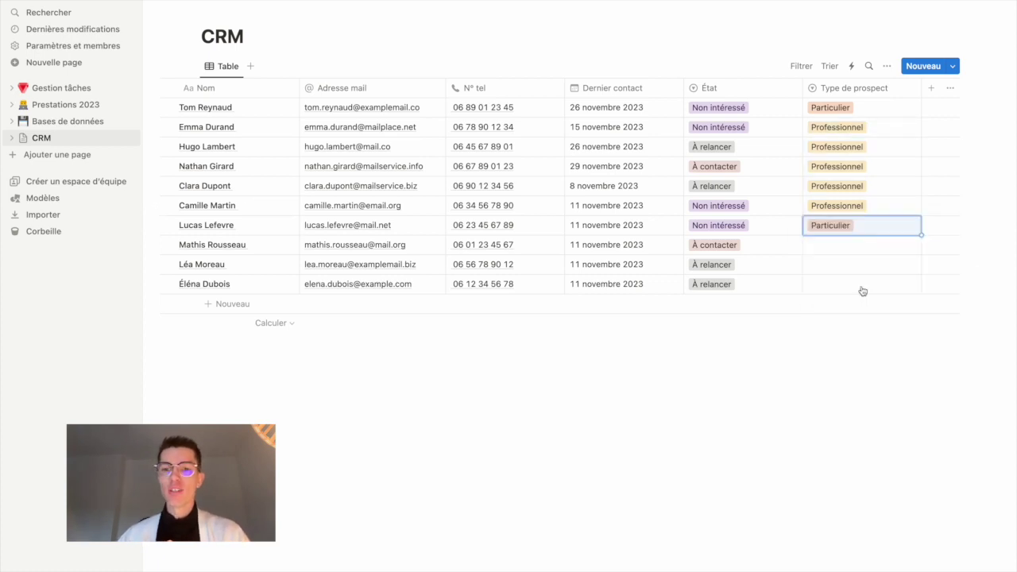
click(856, 246)
click(847, 300)
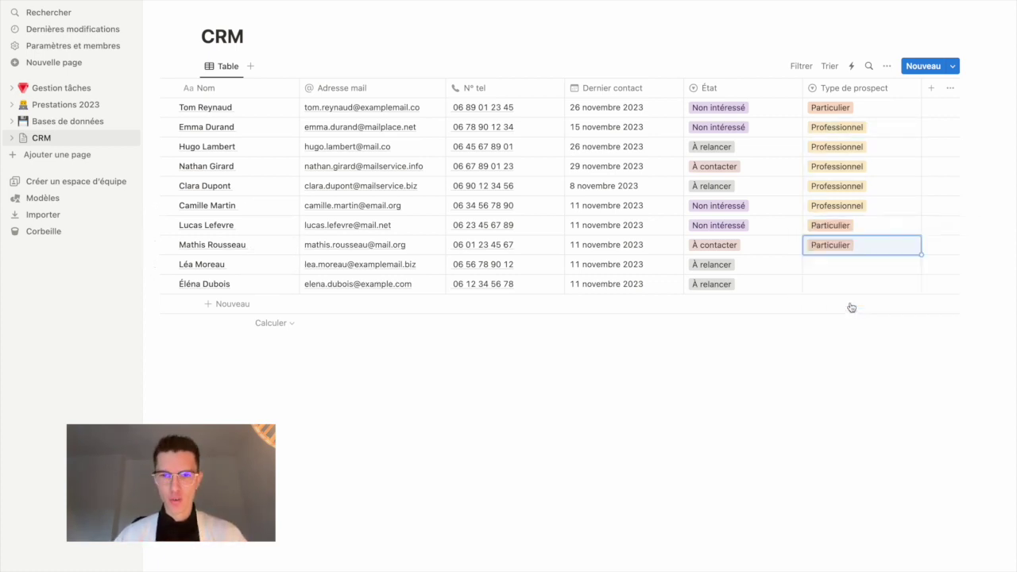
click(851, 271)
click(845, 320)
click(846, 283)
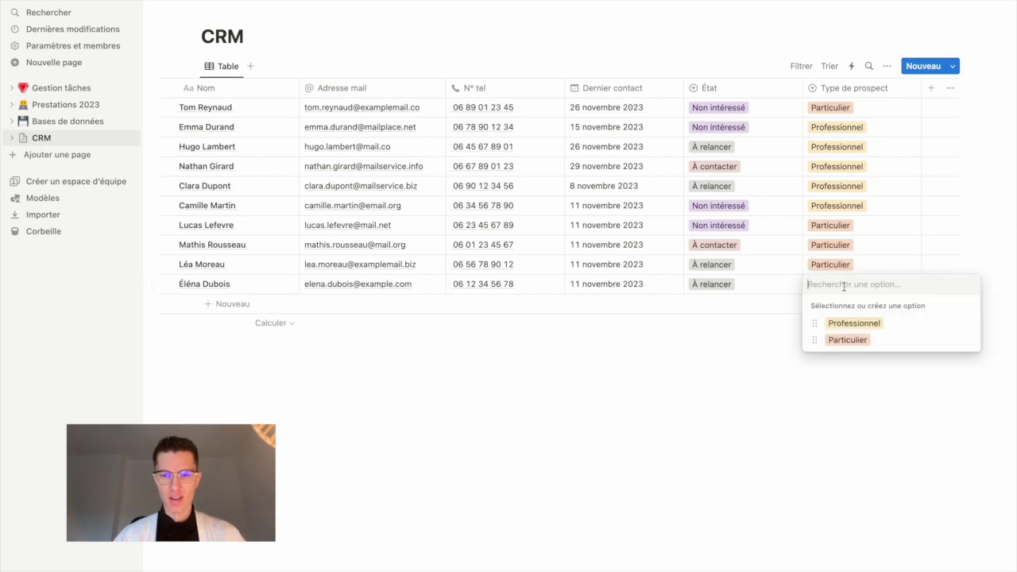
click(839, 339)
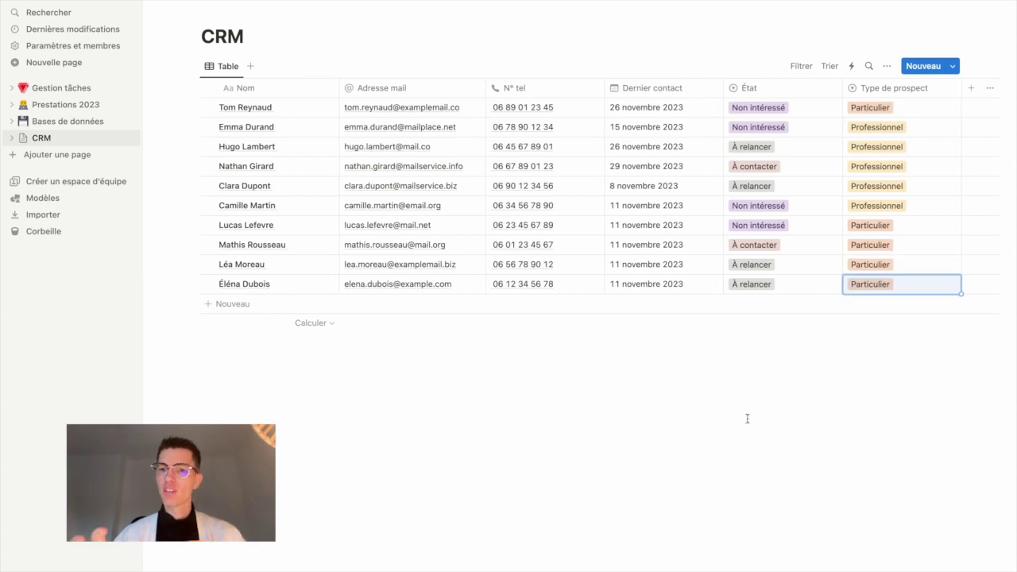
drag(339, 89, 307, 90)
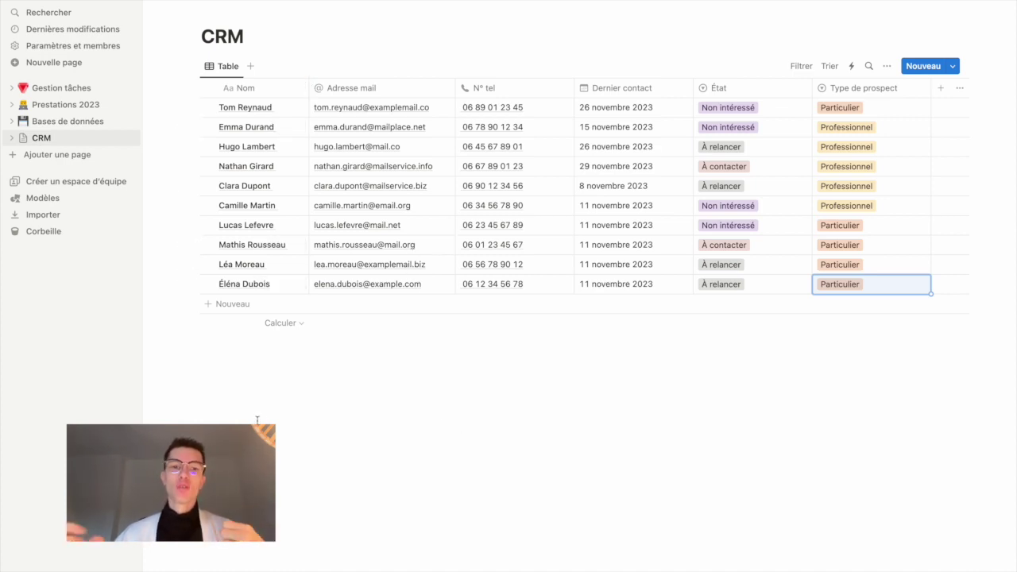
In the first contact's page, write "Appel du 26 novembre :" with "Présentation de la nouvelle prestation ..." on the line below, and close the page
click(282, 111)
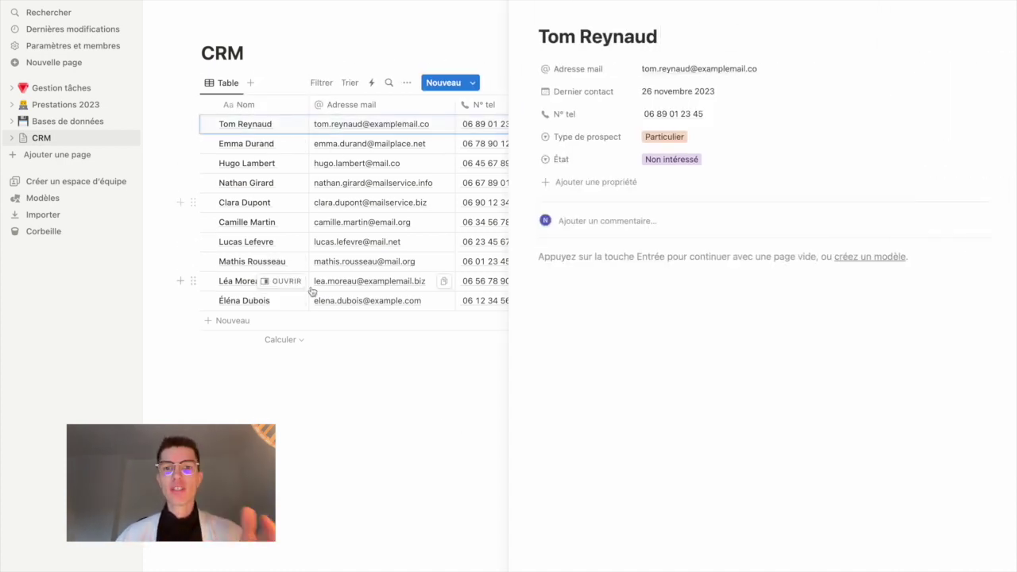
click(632, 288)
text(Appel du)
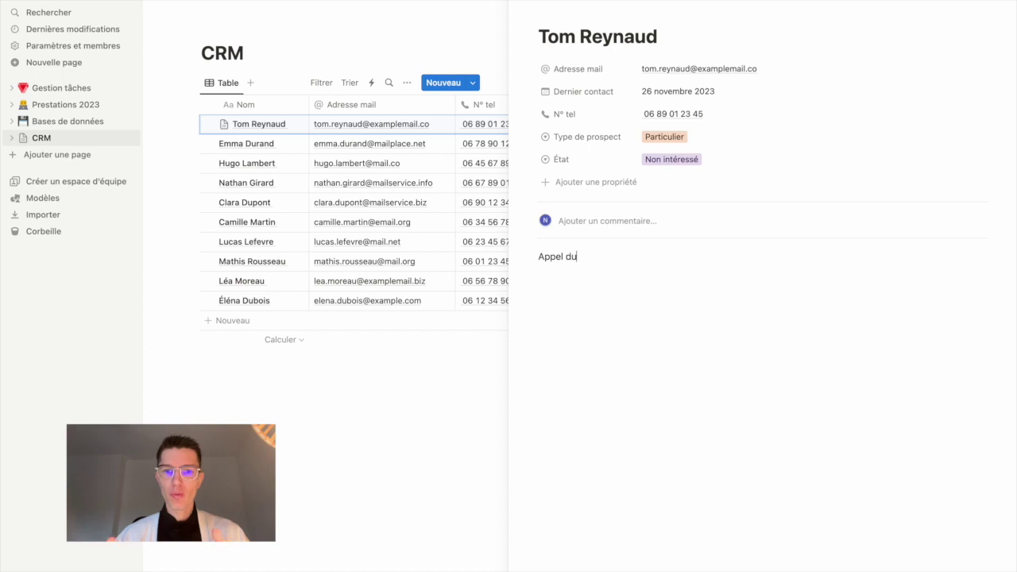
text(26 novembre :)
key(Return)
text(Présentation de la nouvelle prestation ...)
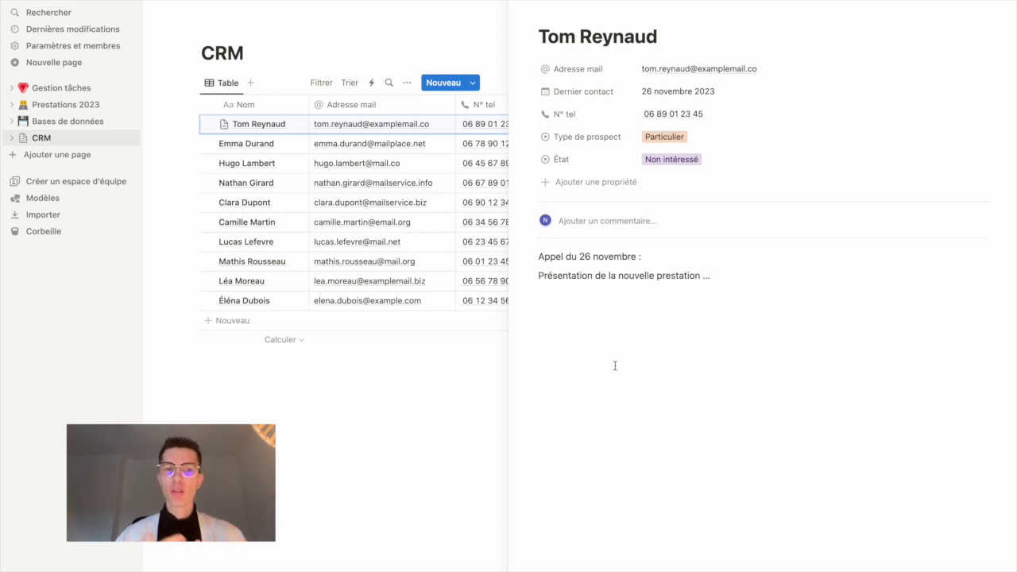
click(458, 452)
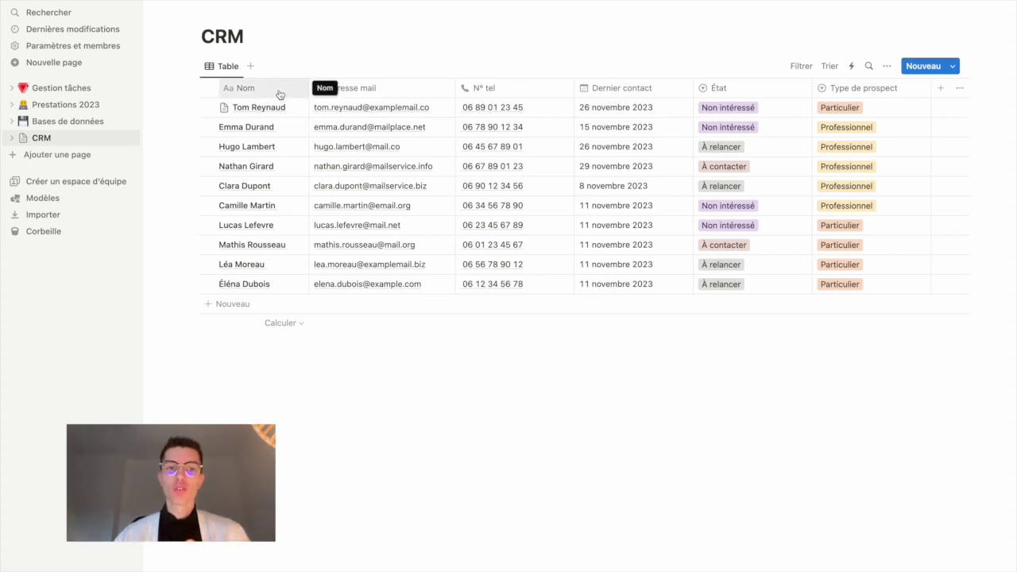
Add a Kanban view to the CRM and order its columns À contacter, À relancer, Non intéressé, Sans « État »
click(250, 66)
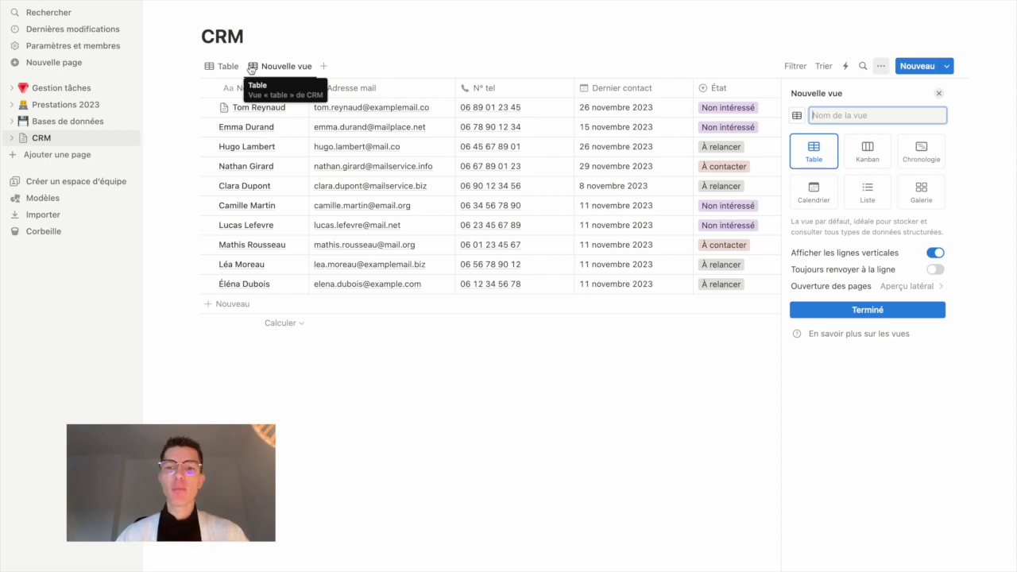
click(859, 161)
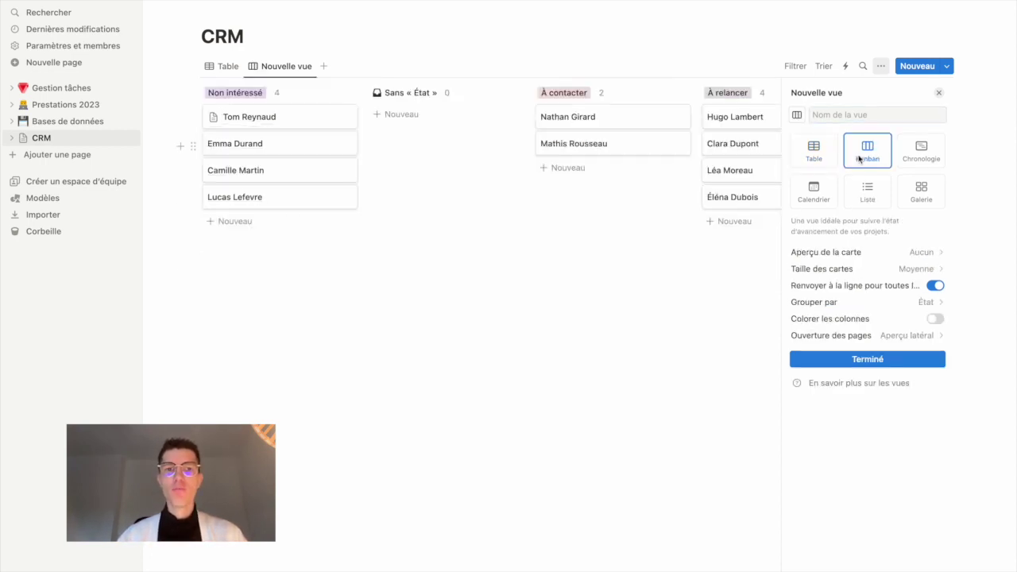
drag(424, 104, 726, 102)
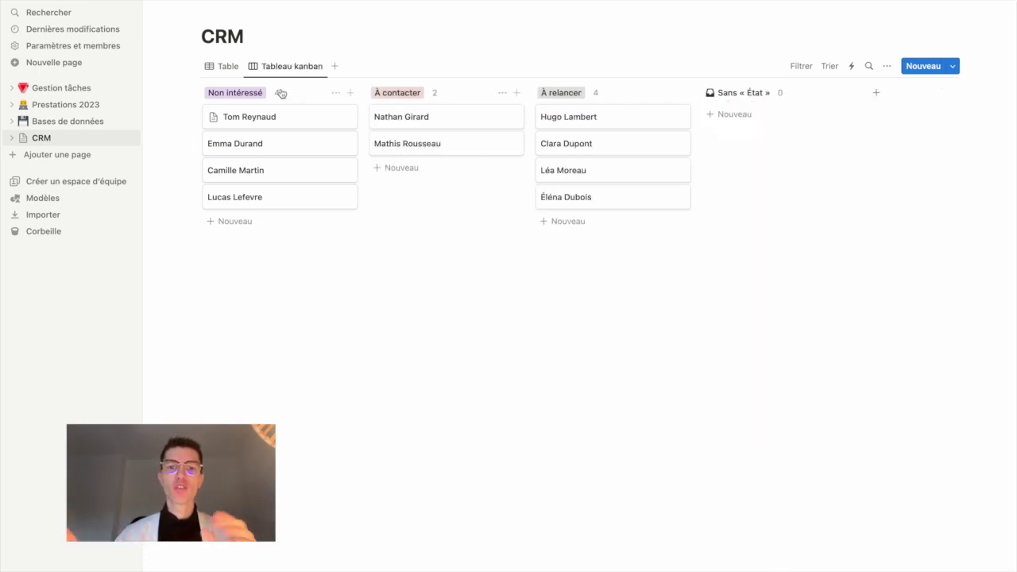
drag(280, 93, 552, 115)
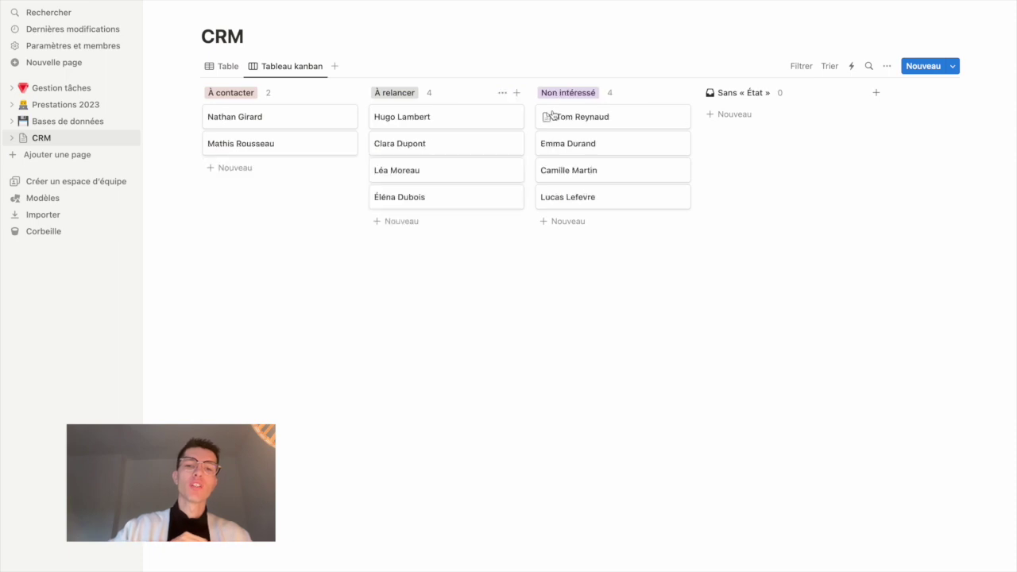
Rename the Kanban view as Particuliers
click(308, 68)
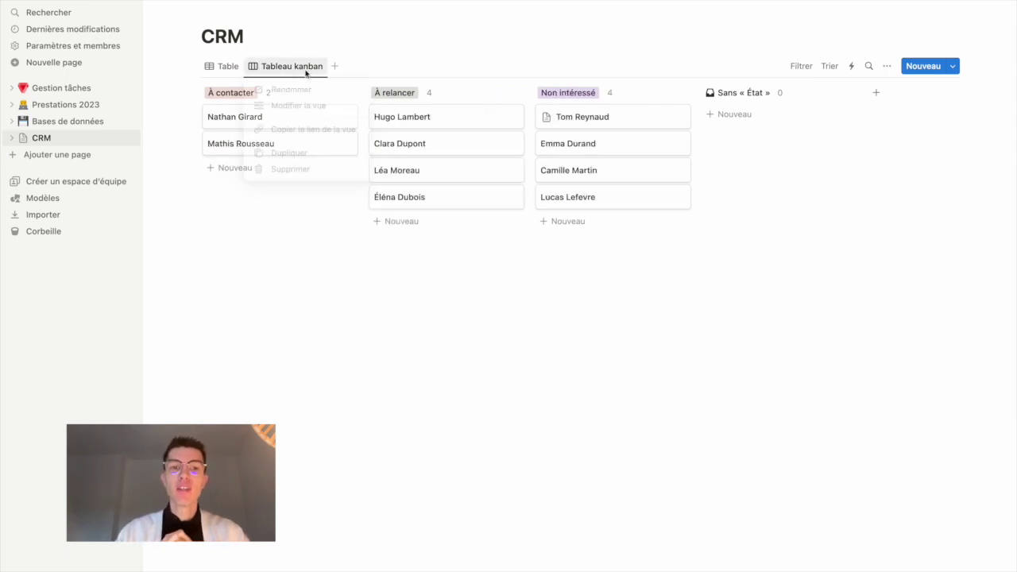
click(310, 92)
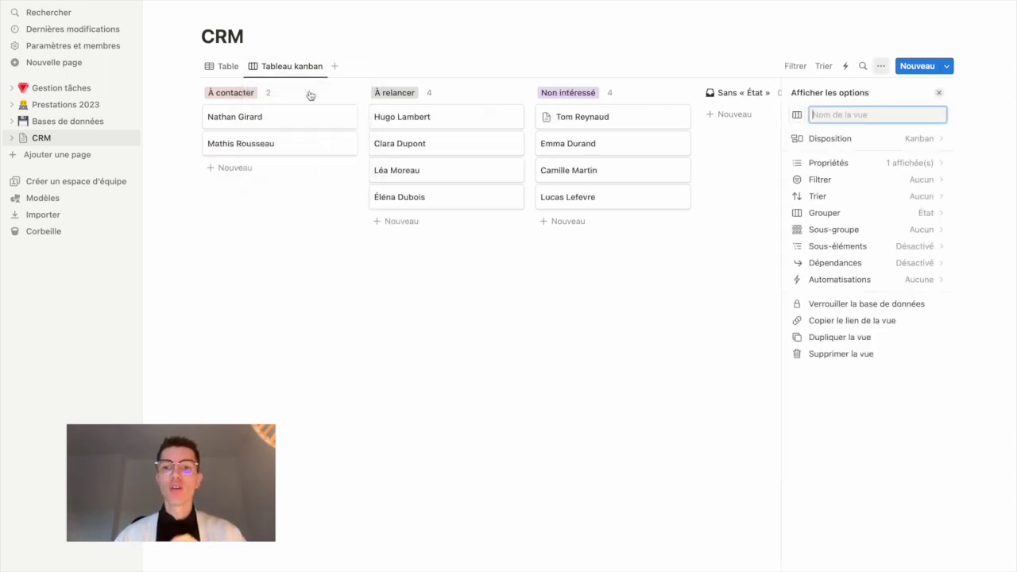
text(Particuliers)
click(240, 228)
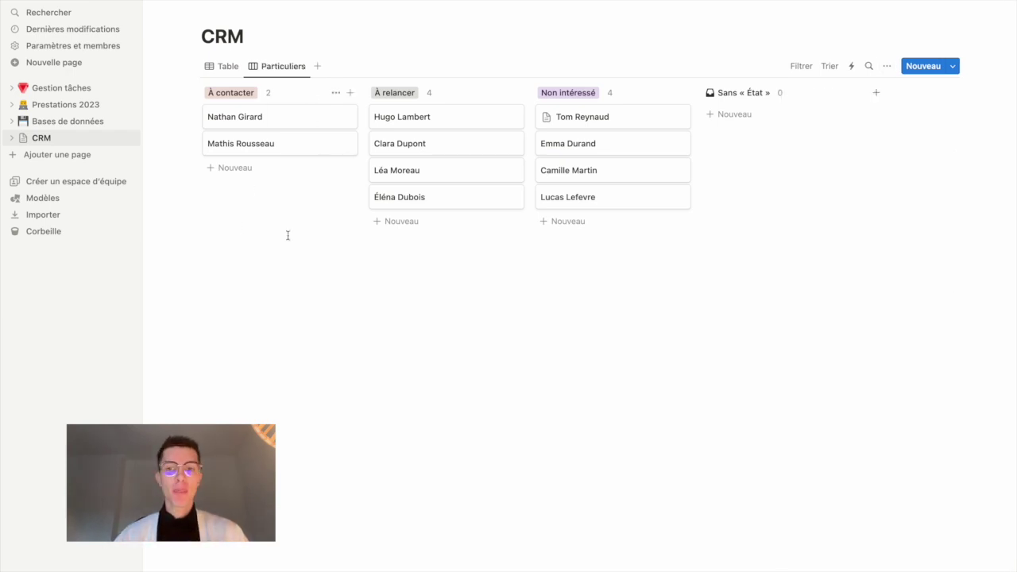
Filter the Particuliers view to contacts whose Type de prospect is Particulier
click(885, 68)
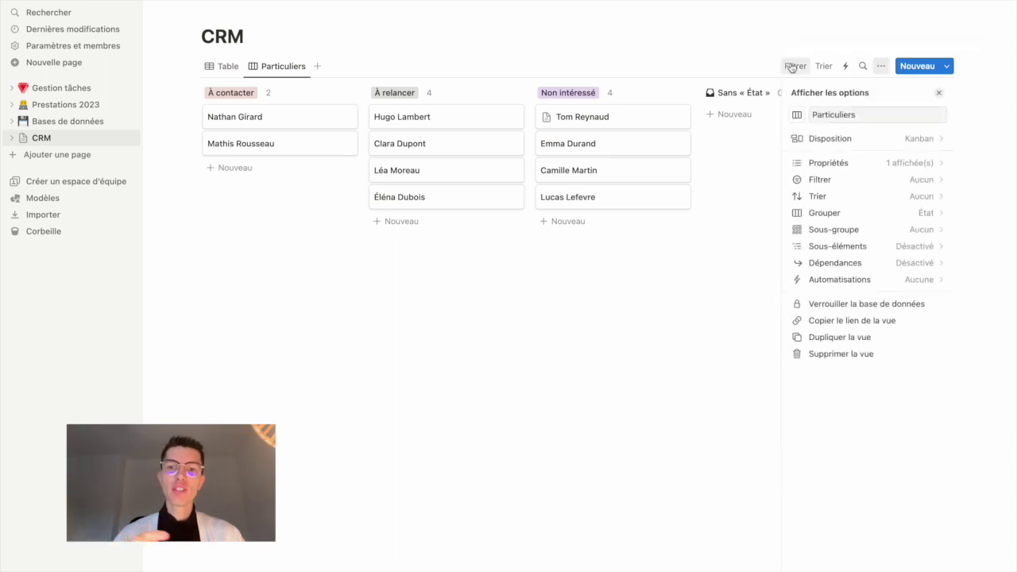
click(792, 66)
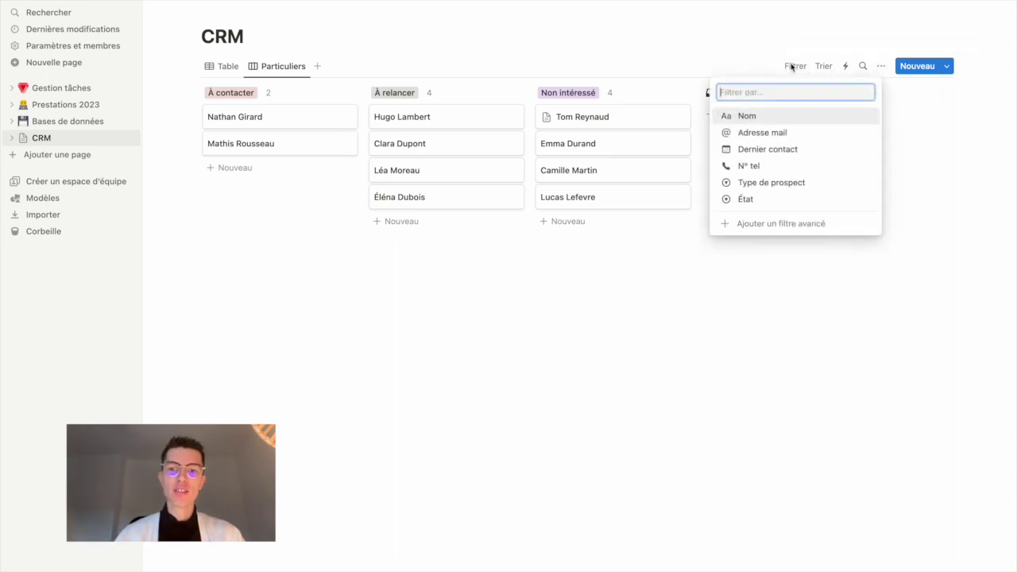
click(753, 182)
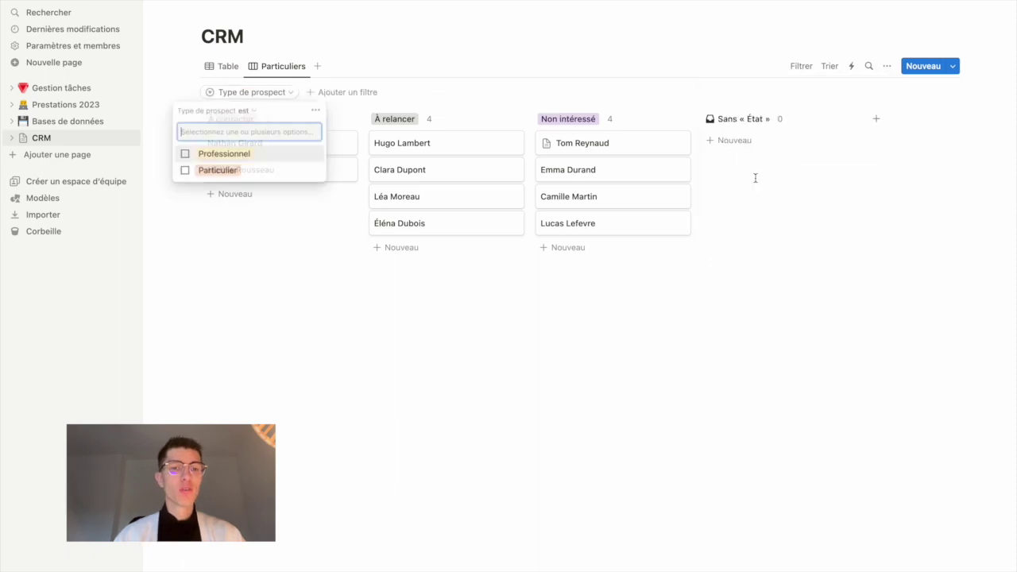
click(221, 170)
click(312, 375)
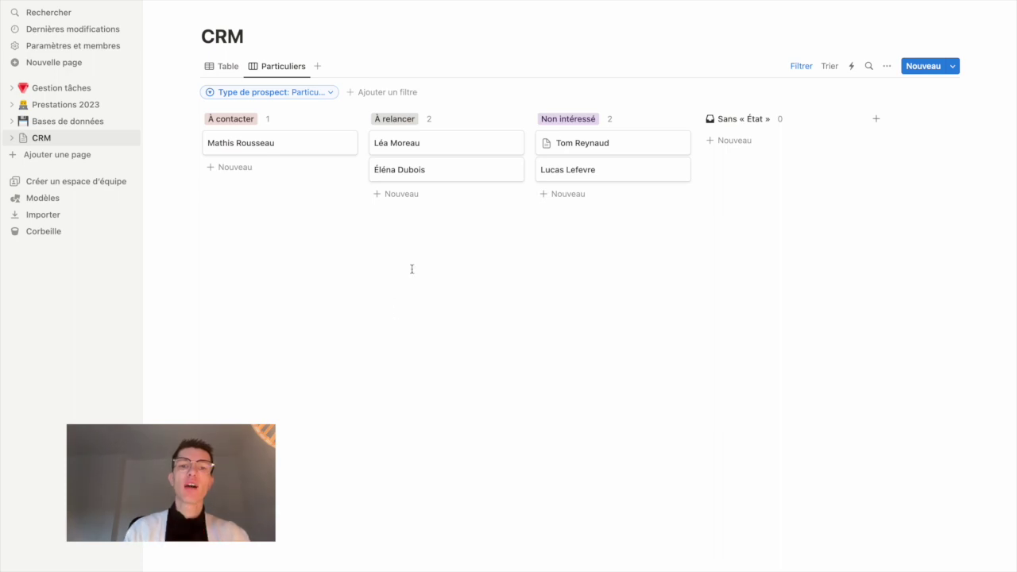
click(315, 97)
click(314, 99)
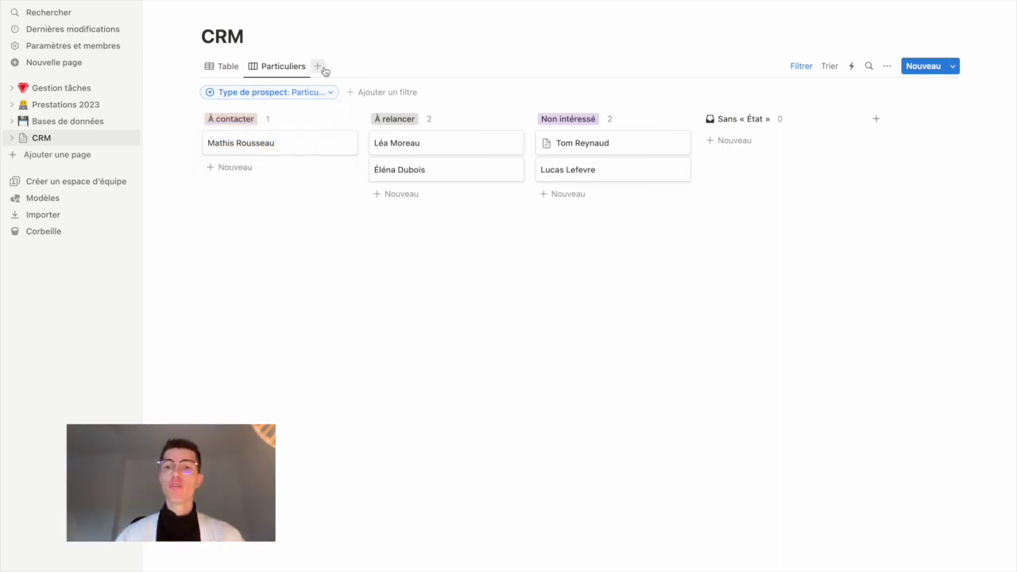
Add a Kanban view named Professionnels and order its columns À contacter, À relancer, Non intéressé, Sans « État »
click(319, 67)
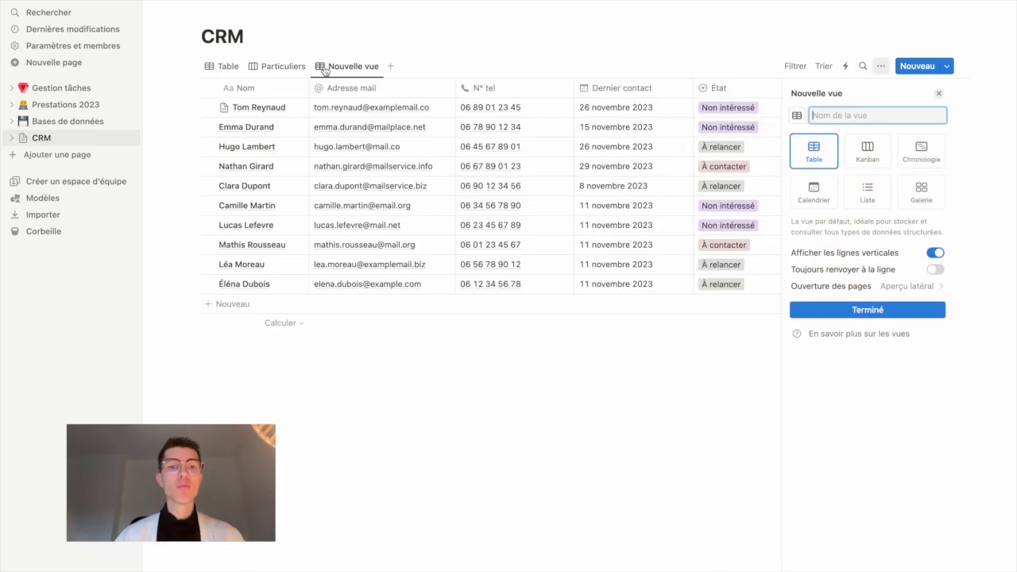
click(868, 151)
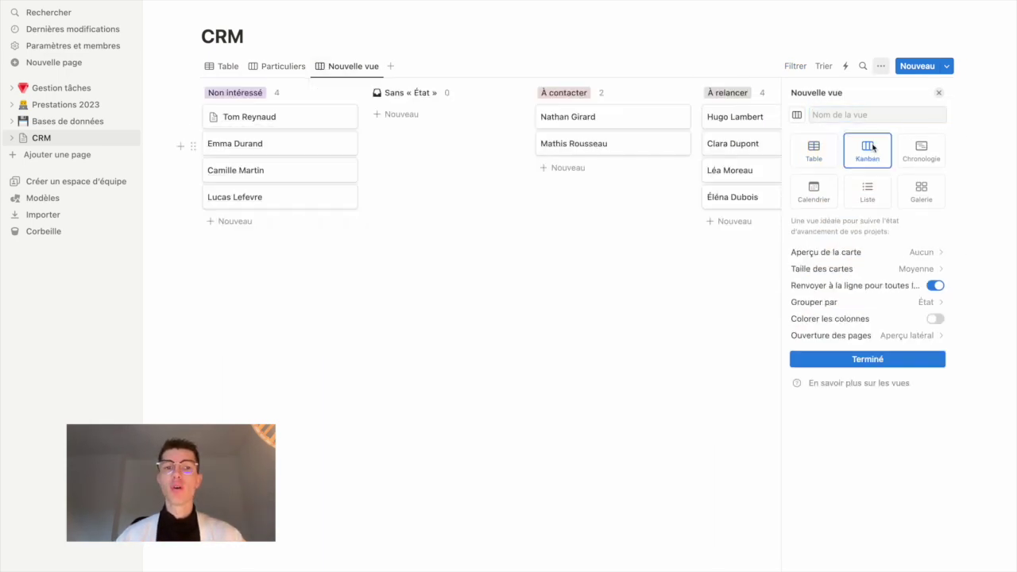
click(337, 67)
click(359, 103)
text(Professionnels)
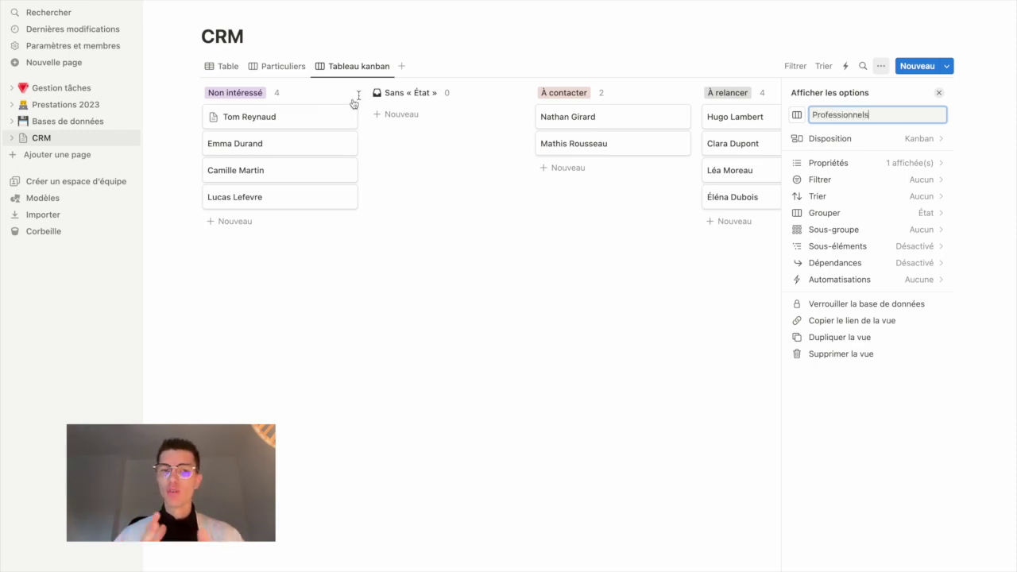
click(679, 357)
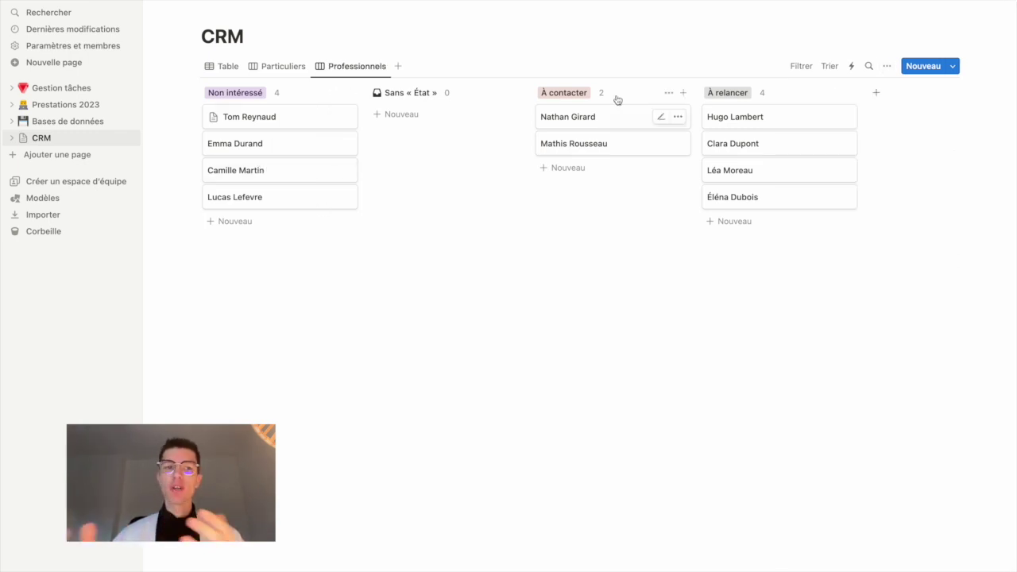
drag(602, 100, 274, 92)
drag(754, 93, 482, 79)
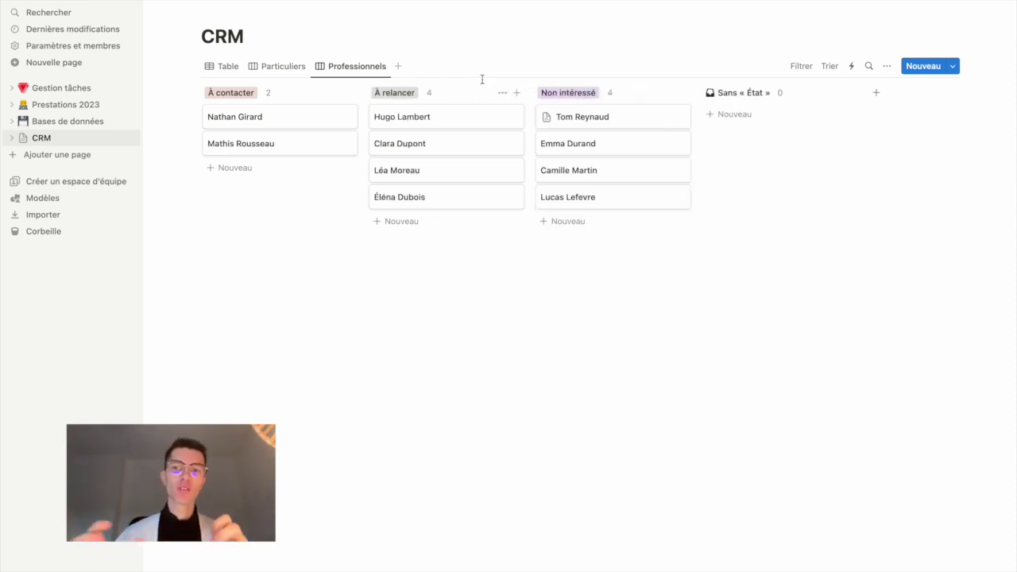
Add an État filter to the Professionnels view without selecting any option
click(793, 66)
click(753, 199)
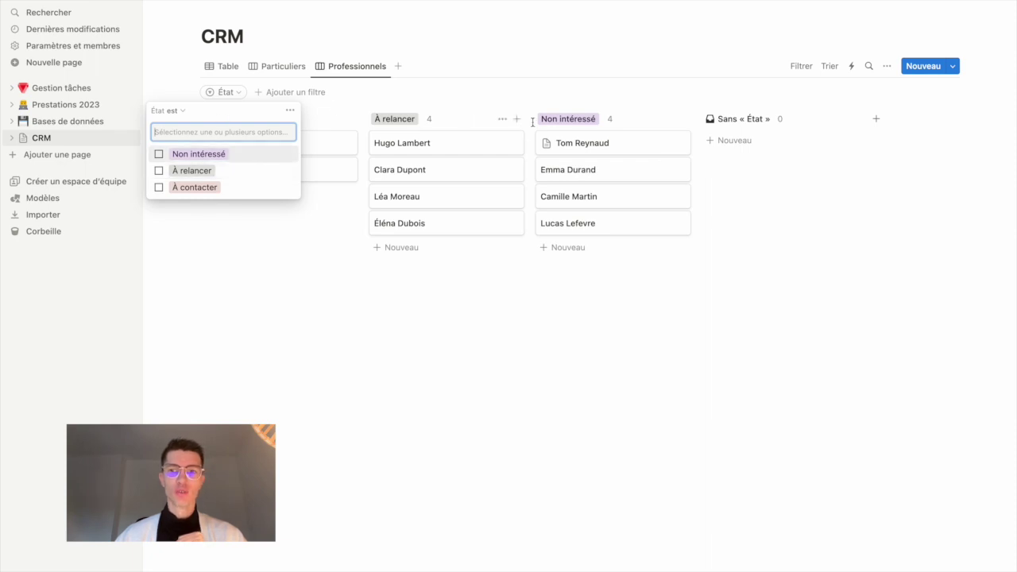
click(793, 69)
click(799, 70)
click(802, 68)
click(802, 68)
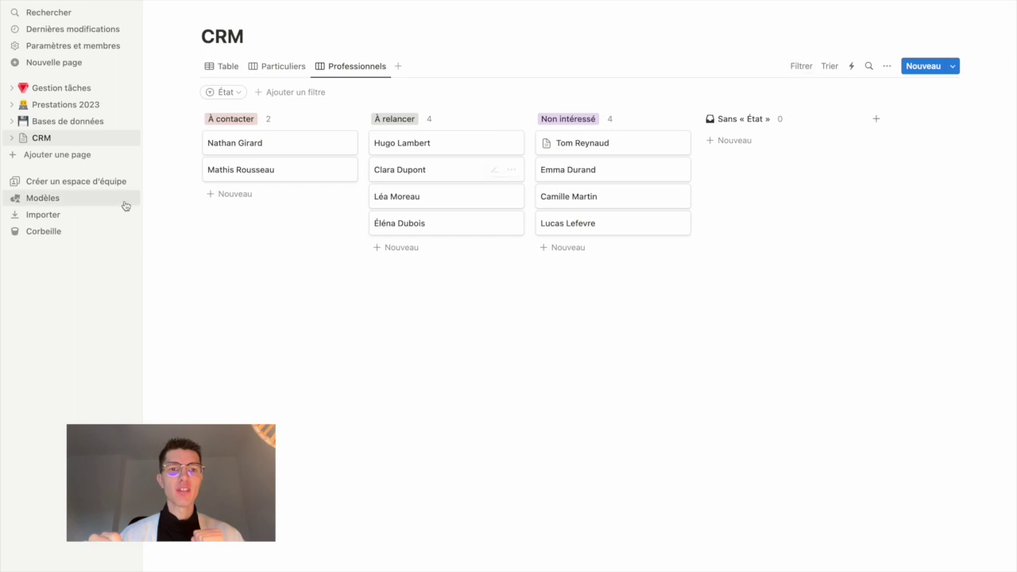
Filter the Professionnels view to contacts whose Type de prospect is Professionnel
click(295, 92)
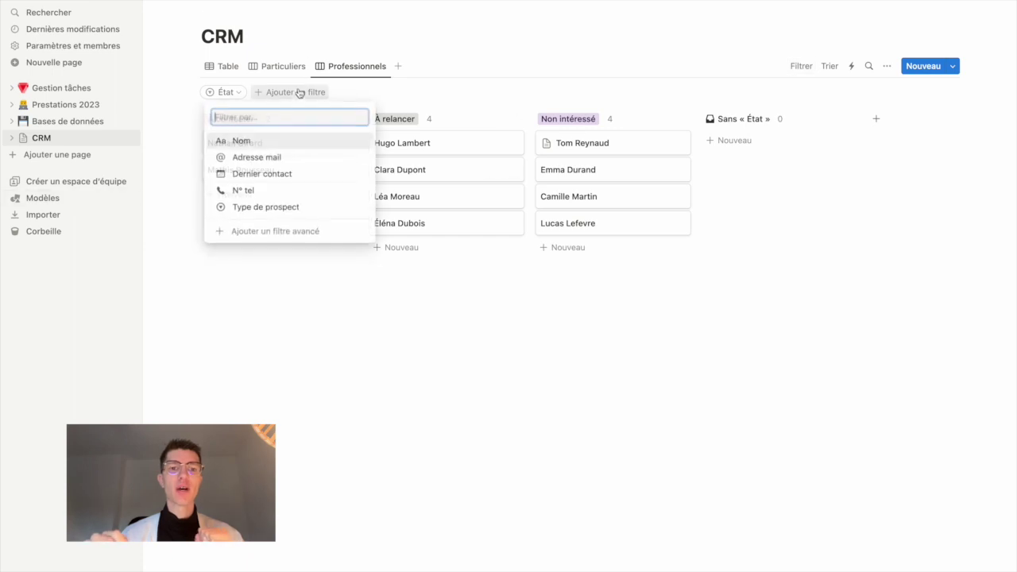
click(289, 206)
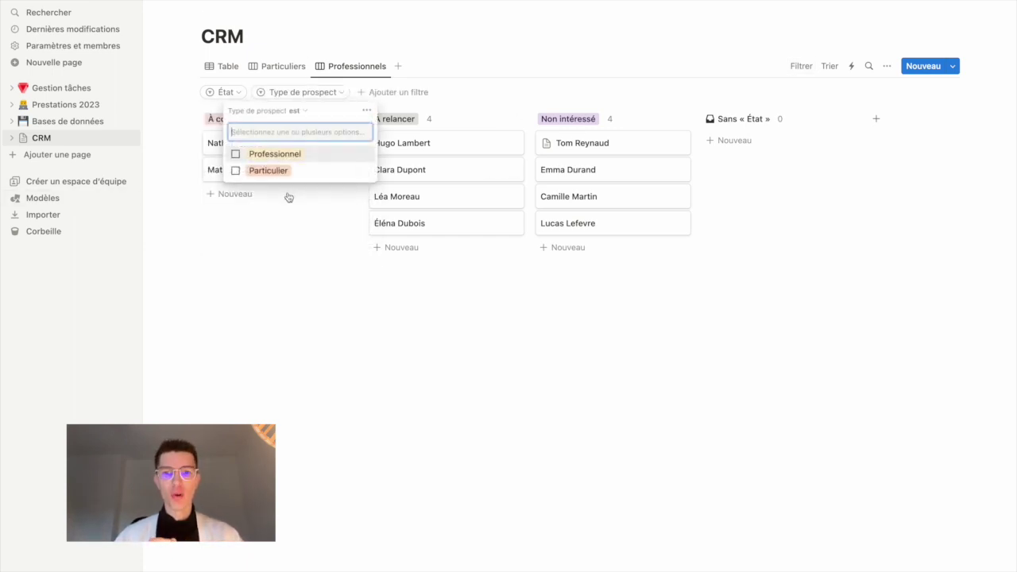
click(274, 154)
click(396, 319)
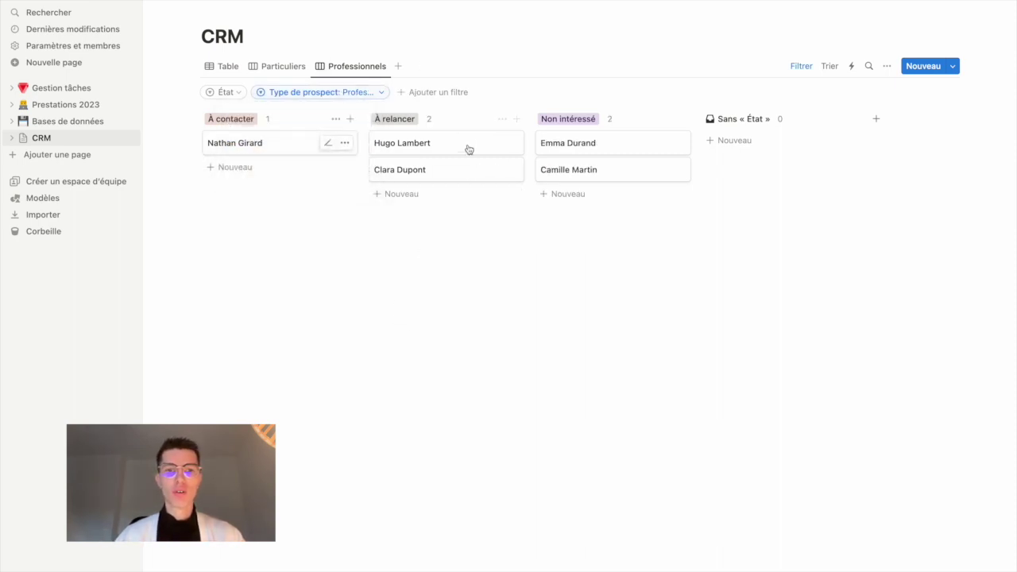